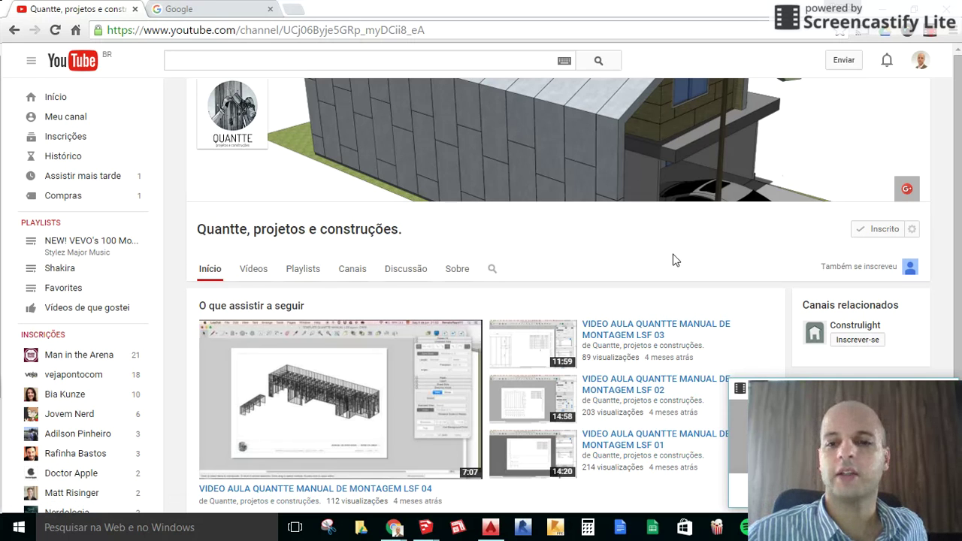
# Search YouTube for 'quantte' and open the Quantte channel from the results.
pyautogui.click(304, 56)
pyautogui.write('quan')
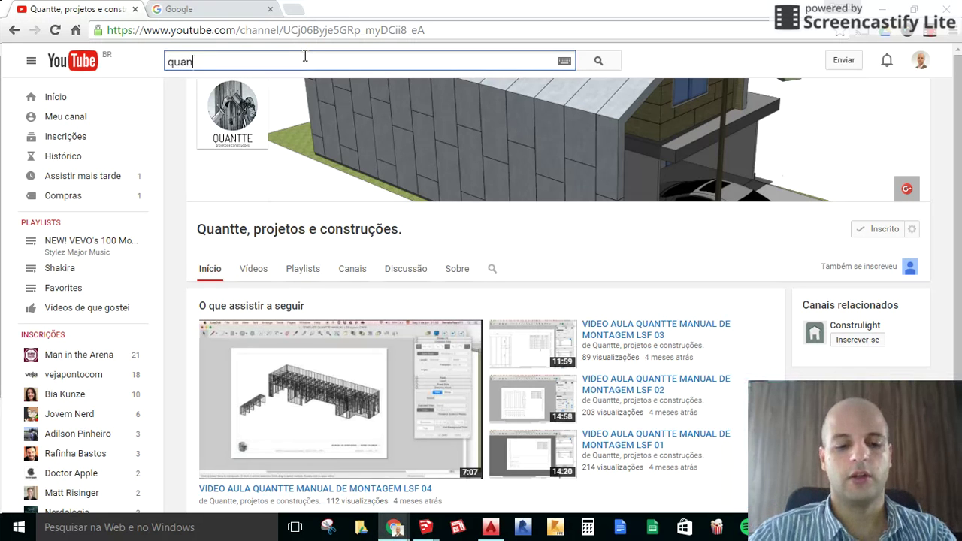
pyautogui.write('tte')
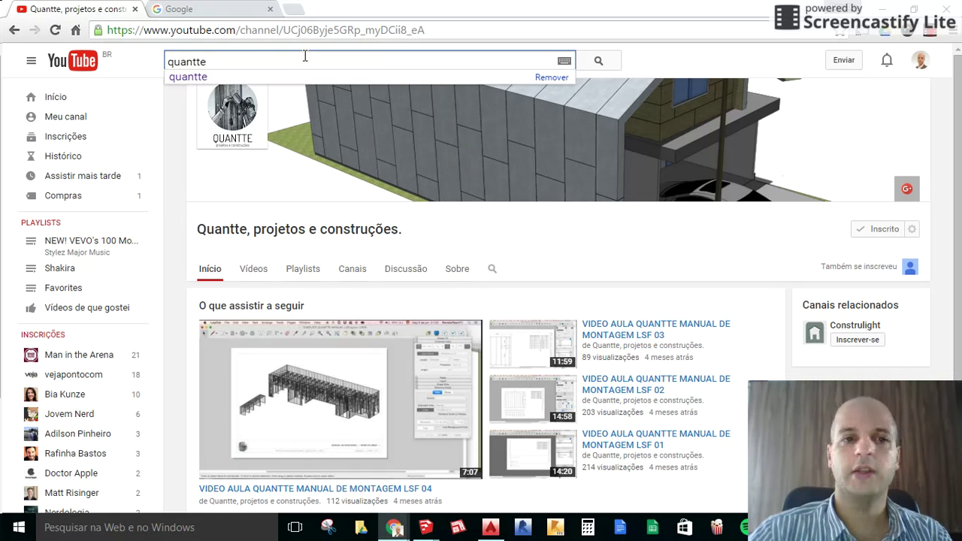
pyautogui.press('Return')
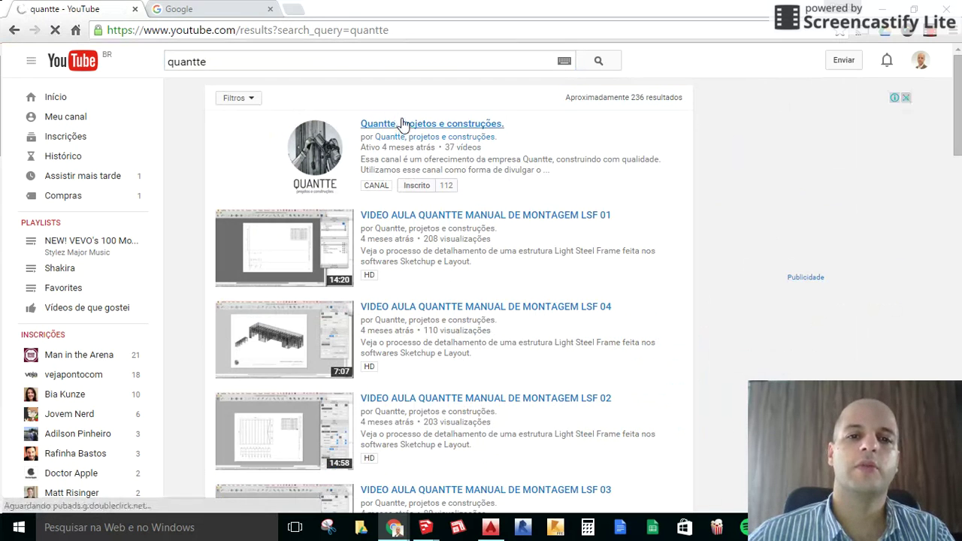
pyautogui.click(403, 124)
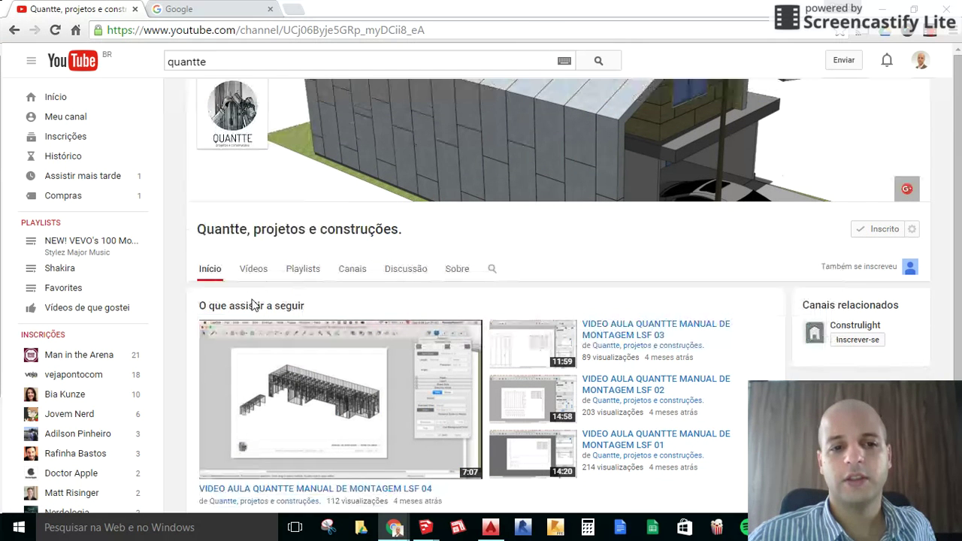
# Show the channel's Vídeos tab and scroll through the LSF lesson uploads.
pyautogui.click(256, 270)
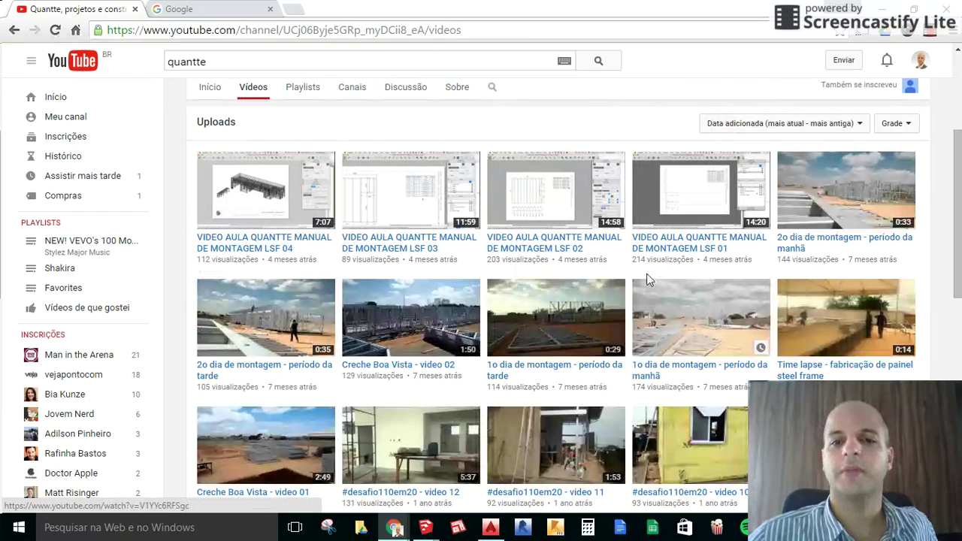
pyautogui.scroll(-2, 679, 259)
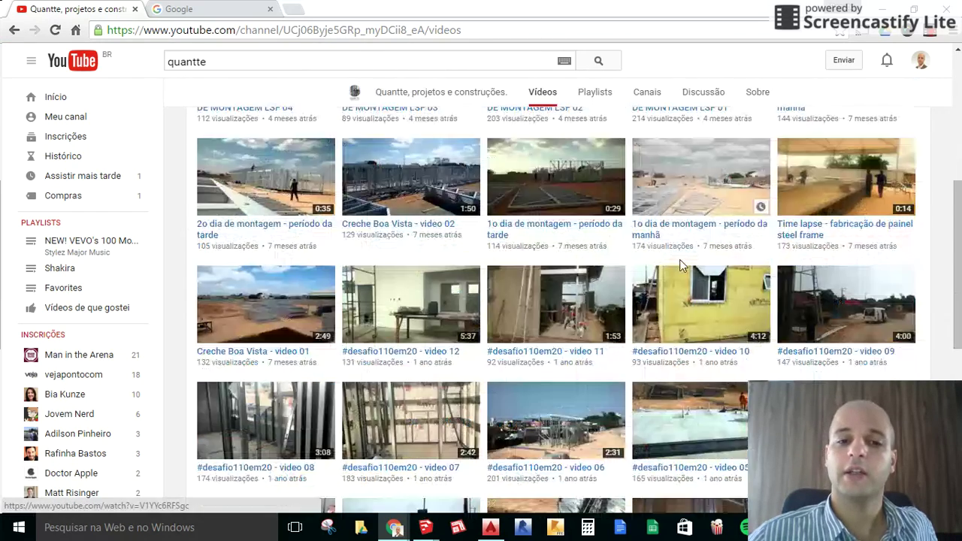
pyautogui.scroll(-1, 679, 259)
pyautogui.scroll(-1, 679, 260)
pyautogui.scroll(-2, 679, 259)
pyautogui.scroll(-1, 679, 259)
pyautogui.scroll(-1, 679, 265)
pyautogui.scroll(1, 679, 264)
pyautogui.scroll(6, 679, 263)
pyautogui.scroll(1, 679, 259)
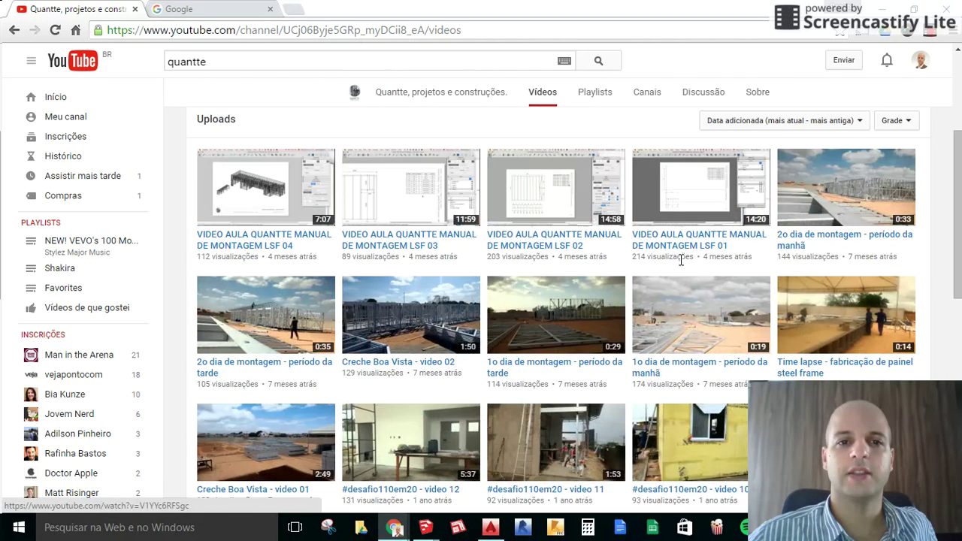
pyautogui.scroll(3, 681, 259)
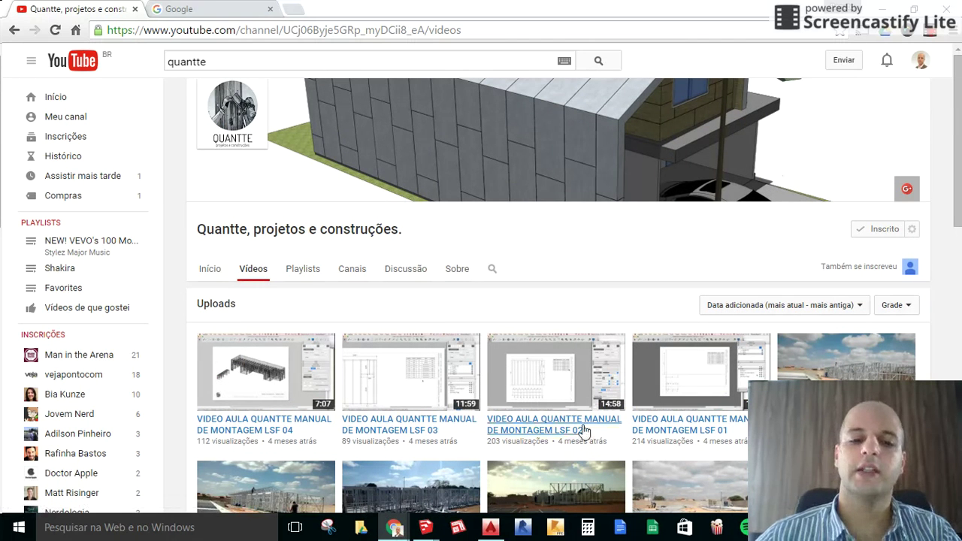
pyautogui.moveTo(425, 527)
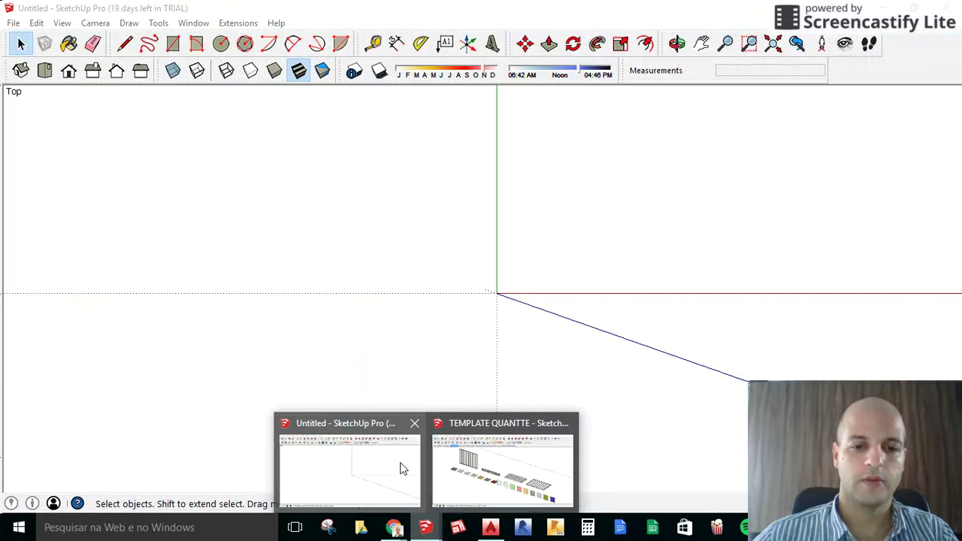
# In the Untitled model, launch the Cut List extension, move its window up, then close it.
pyautogui.click(400, 465)
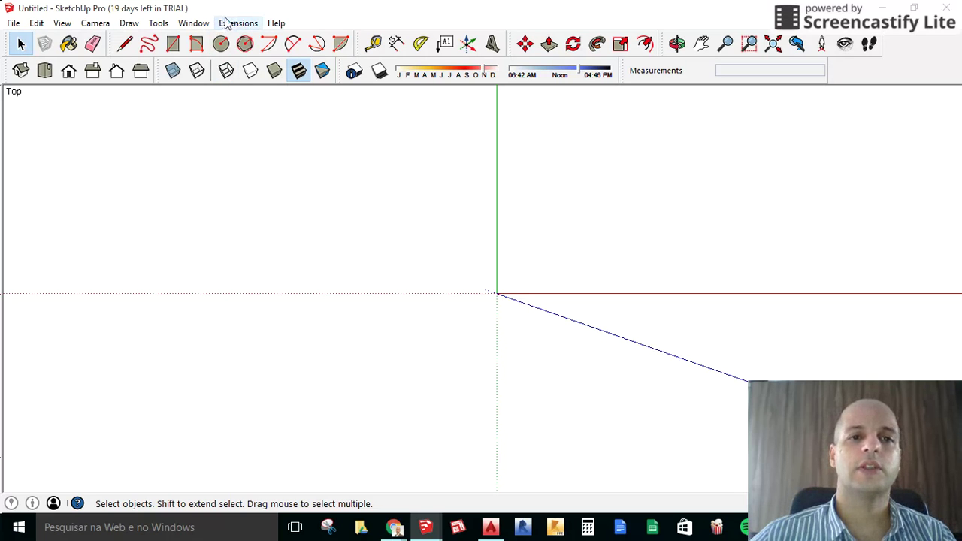
pyautogui.click(253, 24)
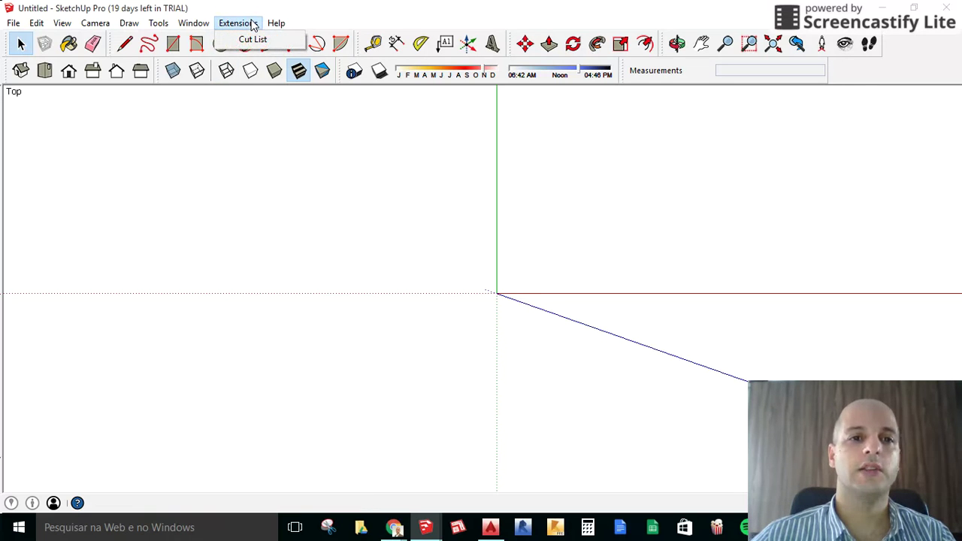
pyautogui.click(255, 40)
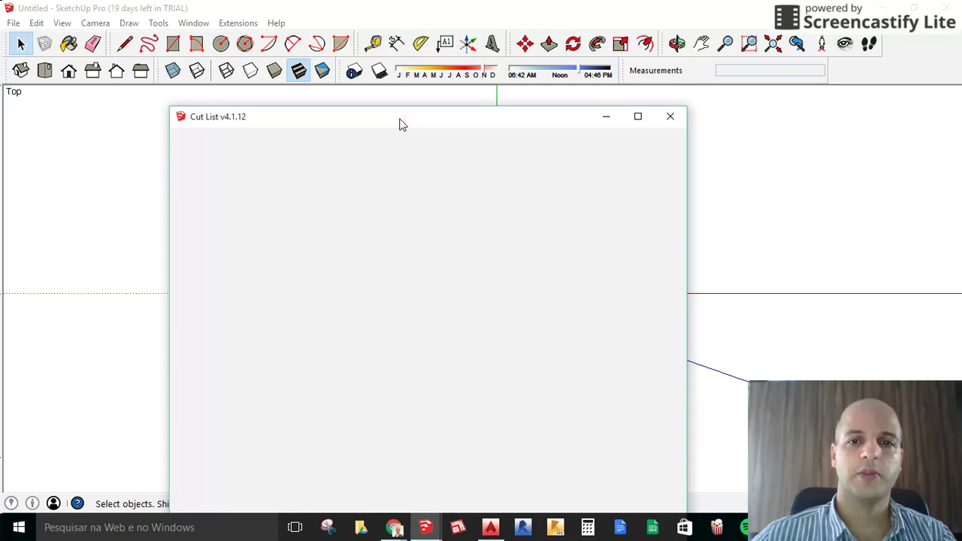
pyautogui.moveTo(399, 124)
pyautogui.mouseDown()
pyautogui.moveTo(485, 37)
pyautogui.moveTo(547, 12)
pyautogui.moveTo(548, 69)
pyautogui.mouseUp()
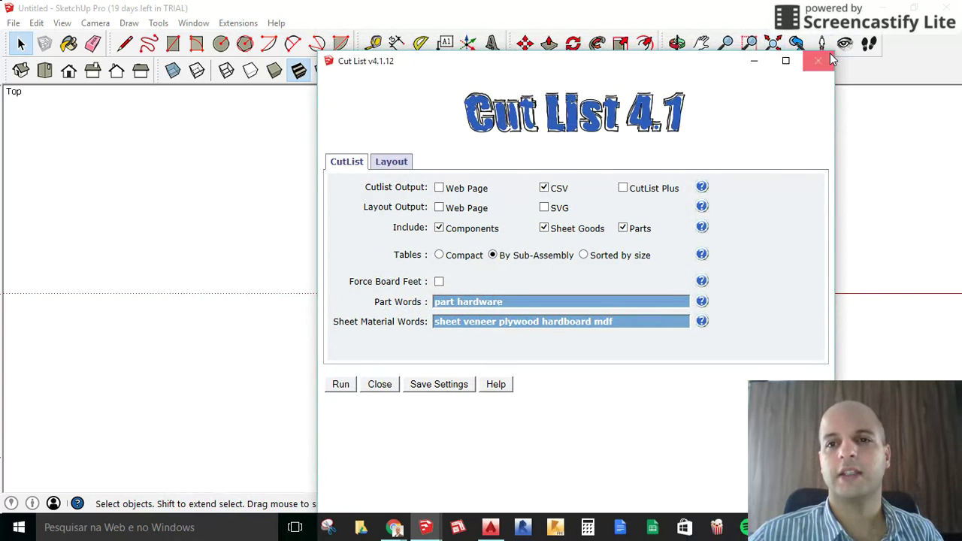
pyautogui.moveTo(560, 65); pyautogui.dragTo(569, 36)
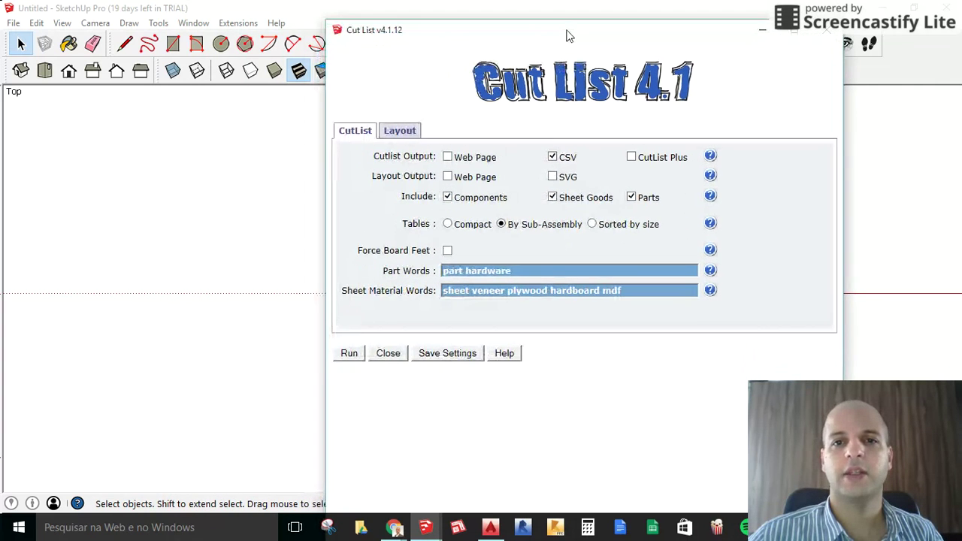
pyautogui.click(817, 39)
pyautogui.click(193, 23)
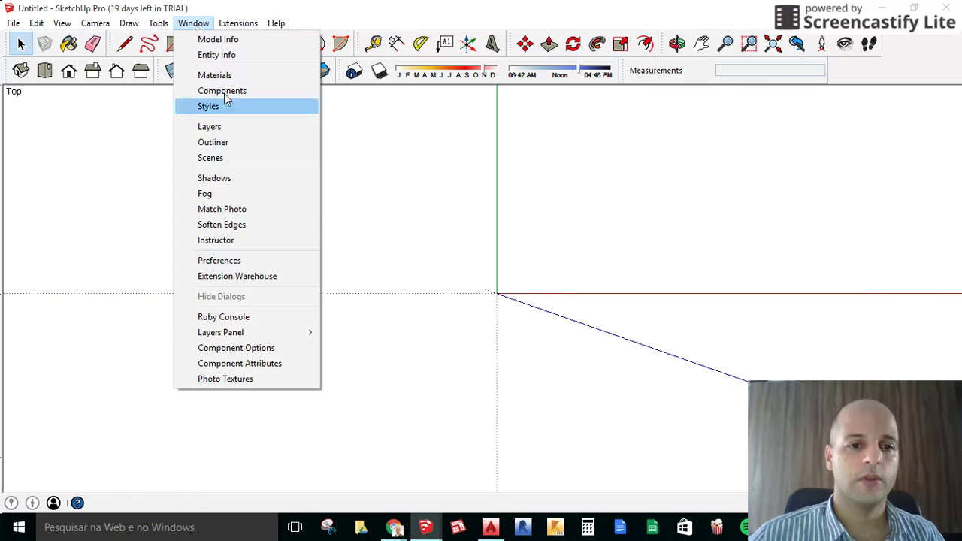
pyautogui.moveTo(221, 332)
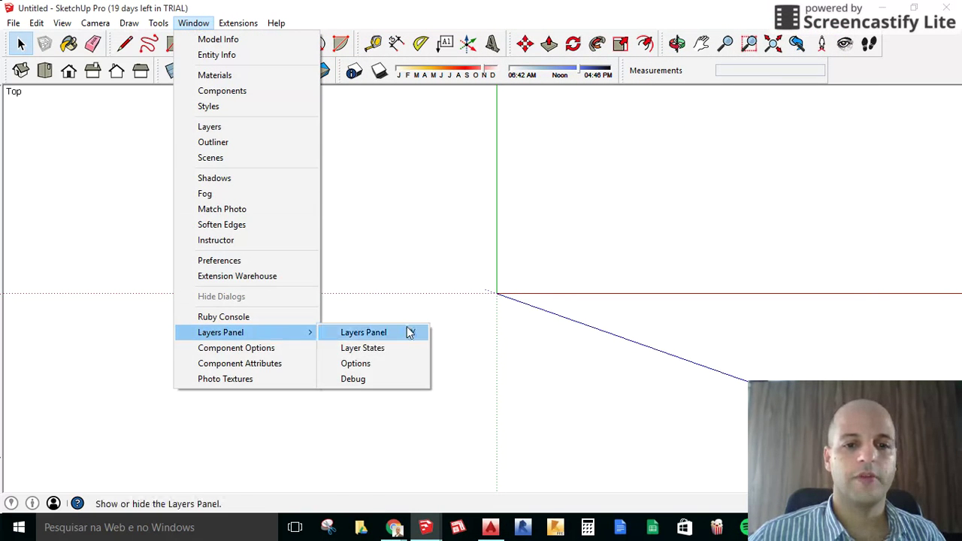
# Open the Layers Panel and the built-in Layers dialog, placing each in its own spot.
pyautogui.click(411, 332)
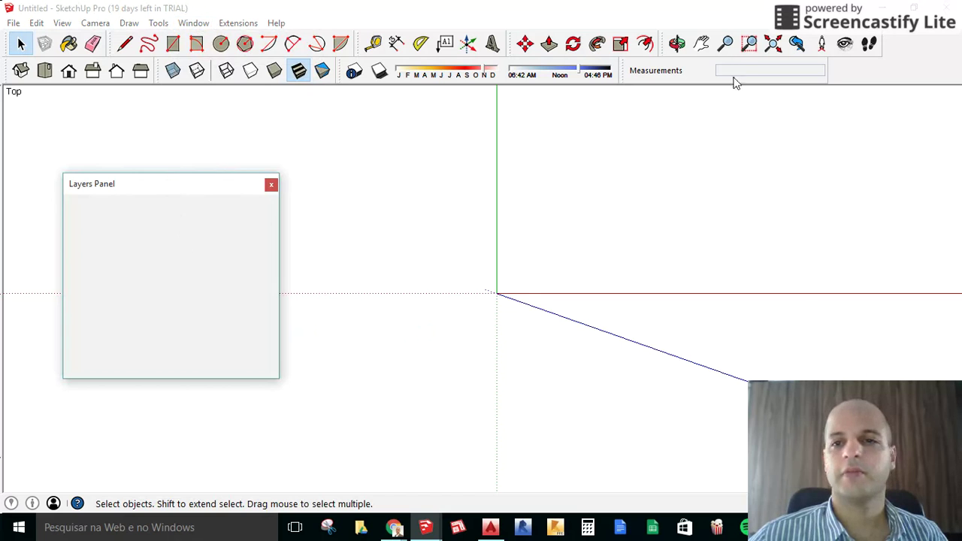
pyautogui.moveTo(671, 157)
pyautogui.mouseDown()
pyautogui.moveTo(832, 90)
pyautogui.moveTo(783, 89)
pyautogui.moveTo(793, 86)
pyautogui.mouseUp()
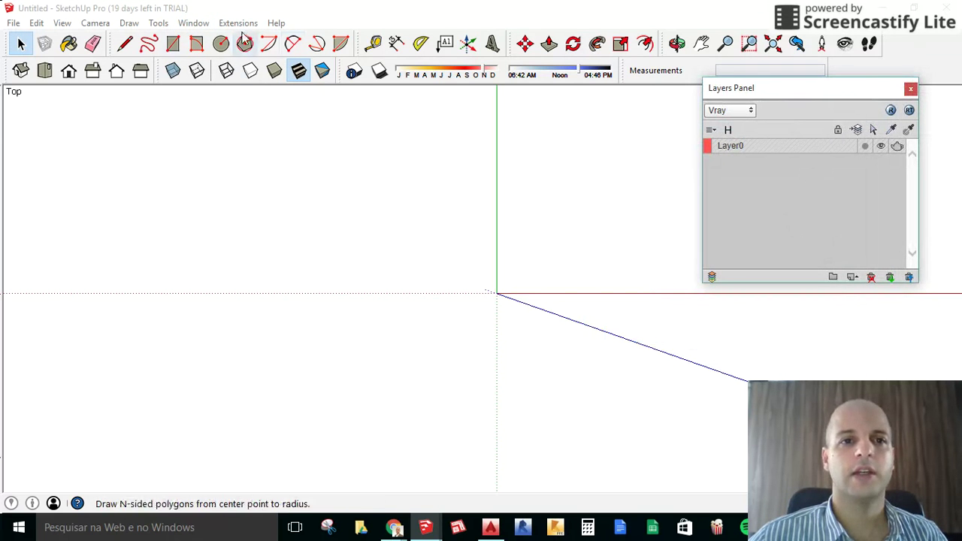
pyautogui.click(186, 25)
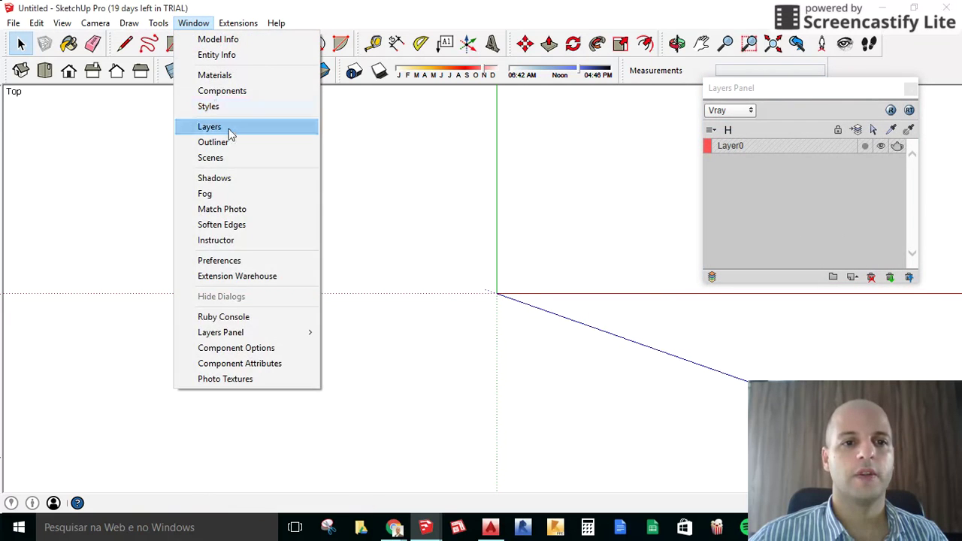
pyautogui.click(228, 128)
pyautogui.moveTo(98, 51); pyautogui.dragTo(164, 105)
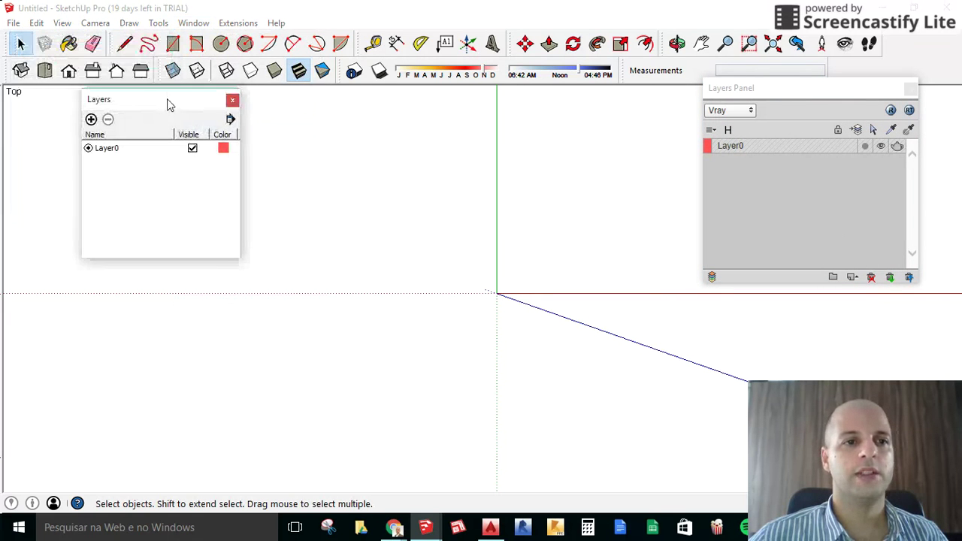
# Adjust the Layers dialog's position, then close both layers windows.
pyautogui.click(763, 95)
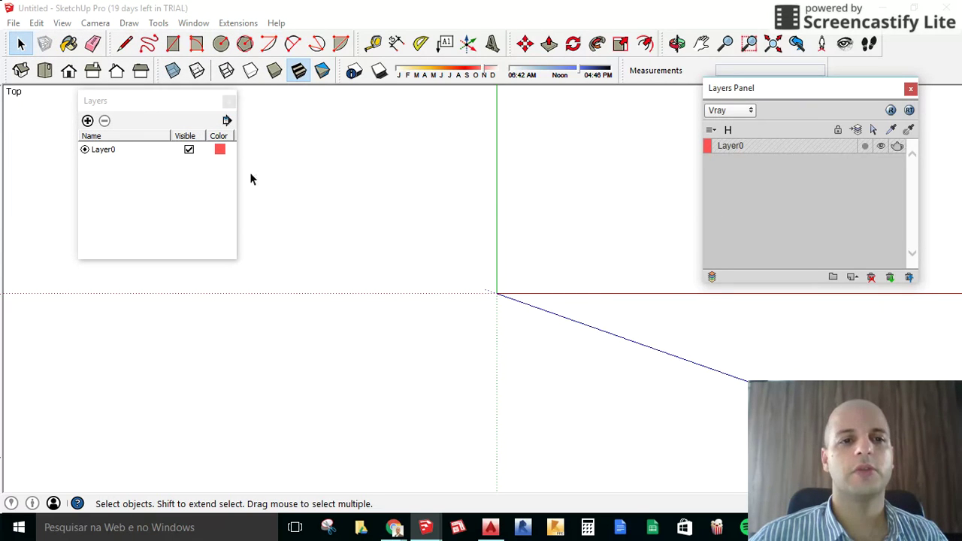
pyautogui.moveTo(144, 107); pyautogui.dragTo(118, 107)
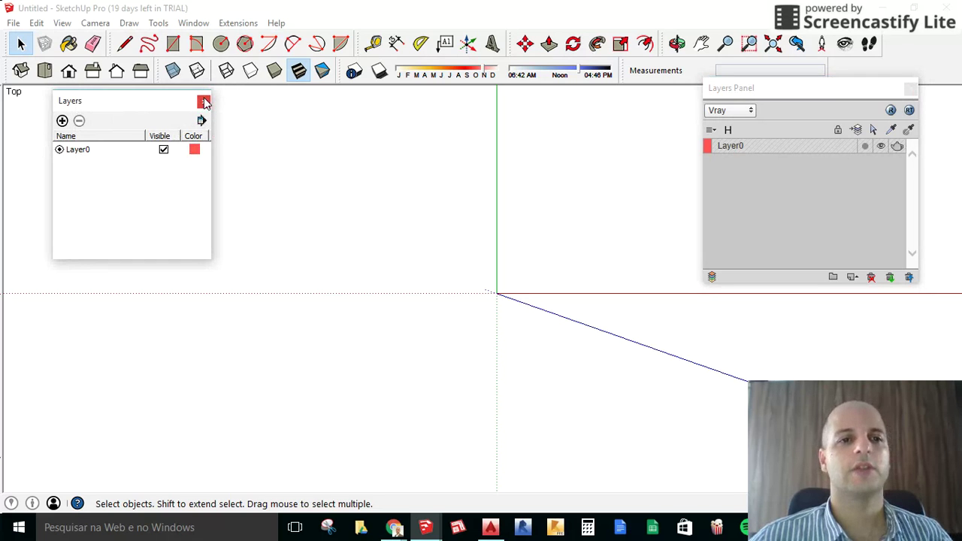
pyautogui.click(202, 101)
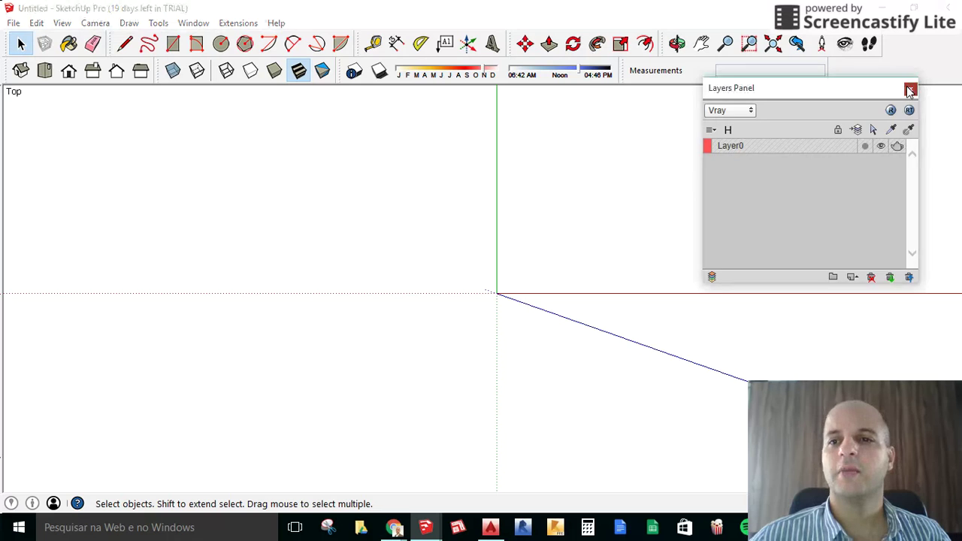
pyautogui.click(909, 88)
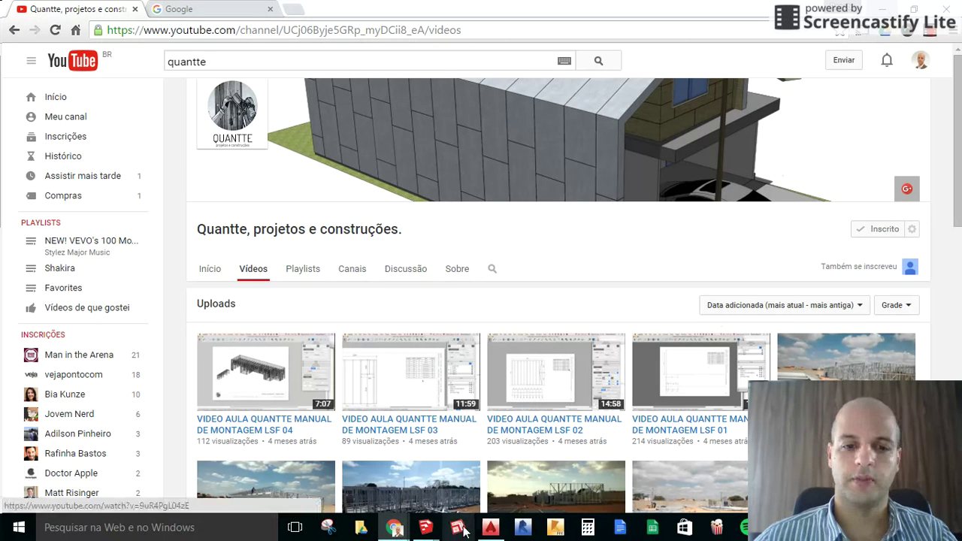
# In TEMPLATE QUANTTE, show Entity Info for the RADIER tile, widened and docked top-right.
pyautogui.moveTo(425, 527)
pyautogui.click(435, 481)
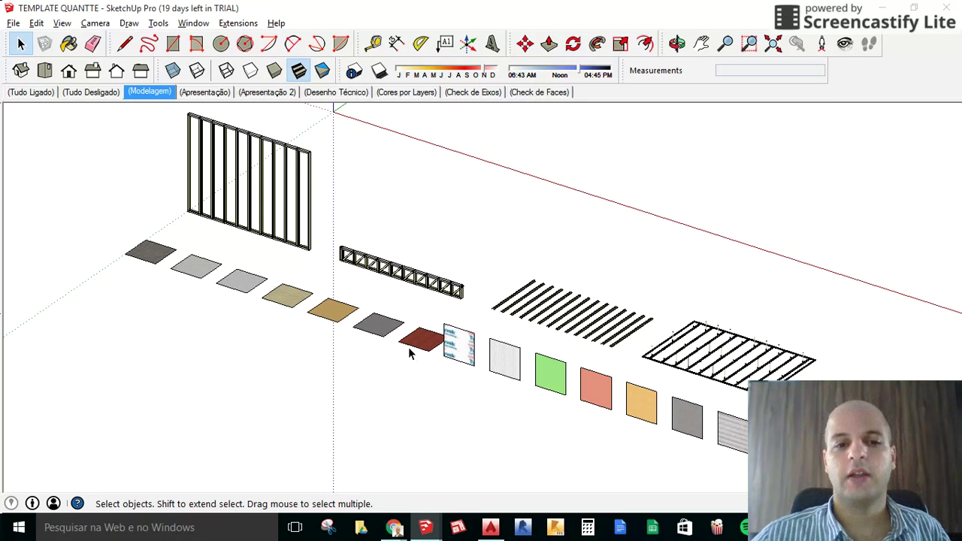
pyautogui.rightClick(148, 258)
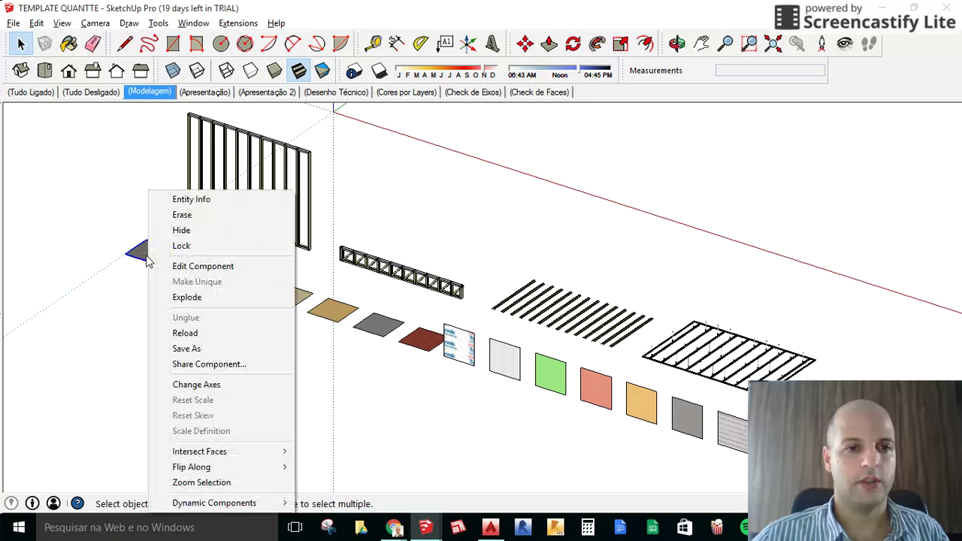
pyautogui.click(185, 201)
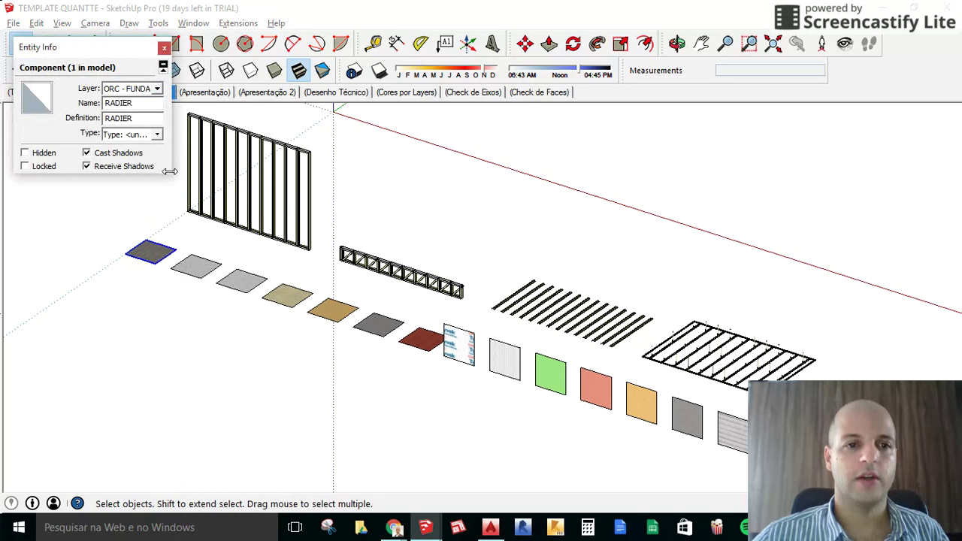
pyautogui.moveTo(171, 171); pyautogui.dragTo(278, 172)
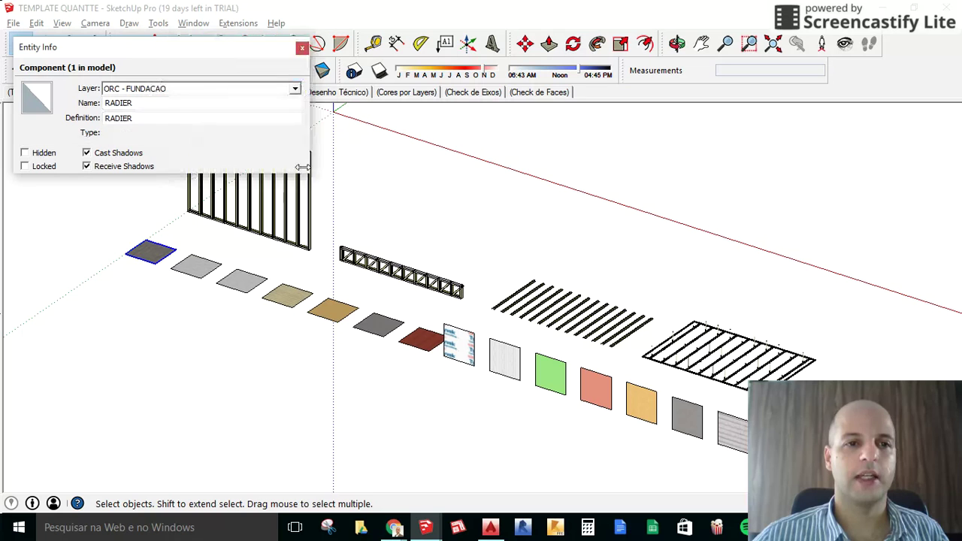
pyautogui.moveTo(194, 50)
pyautogui.mouseDown()
pyautogui.moveTo(756, 49)
pyautogui.moveTo(841, 100)
pyautogui.moveTo(873, 105)
pyautogui.mouseUp()
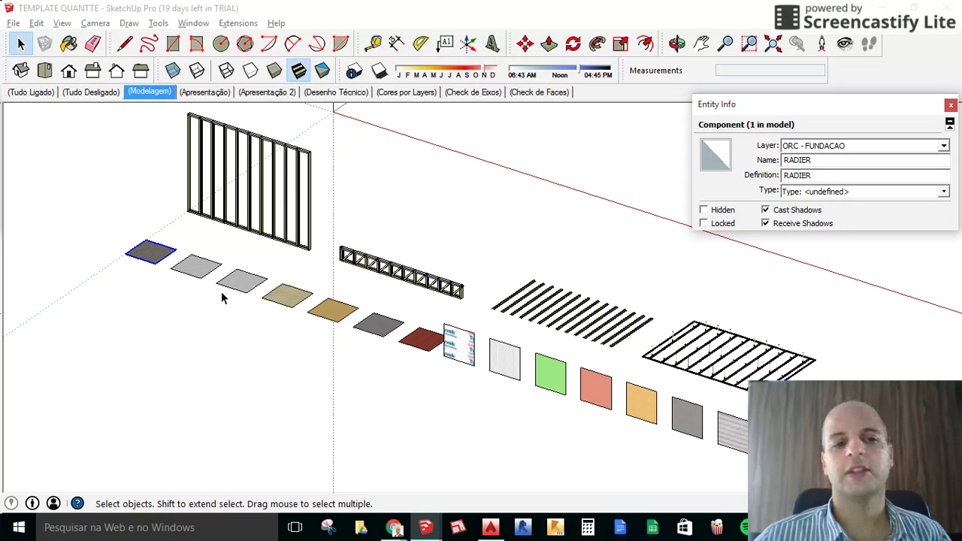
# Identify the tiles: RADIER, FORRO ACARTONADO, FORRO PVC LINEAR, FORRO MODULAR, LAJE CIMENTICIA, COBERTURA.
pyautogui.click(466, 356)
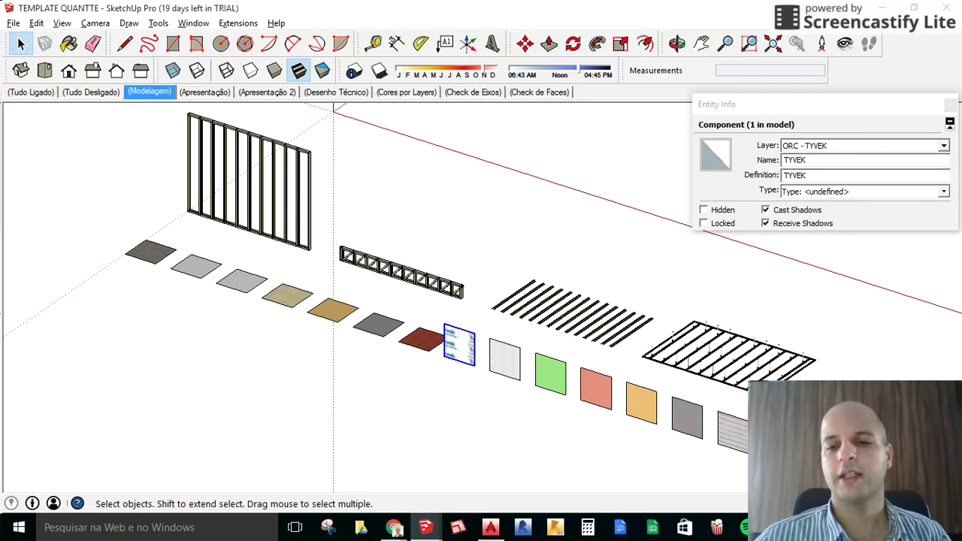
pyautogui.scroll(-1, 552, 284)
pyautogui.scroll(-1, 359, 188)
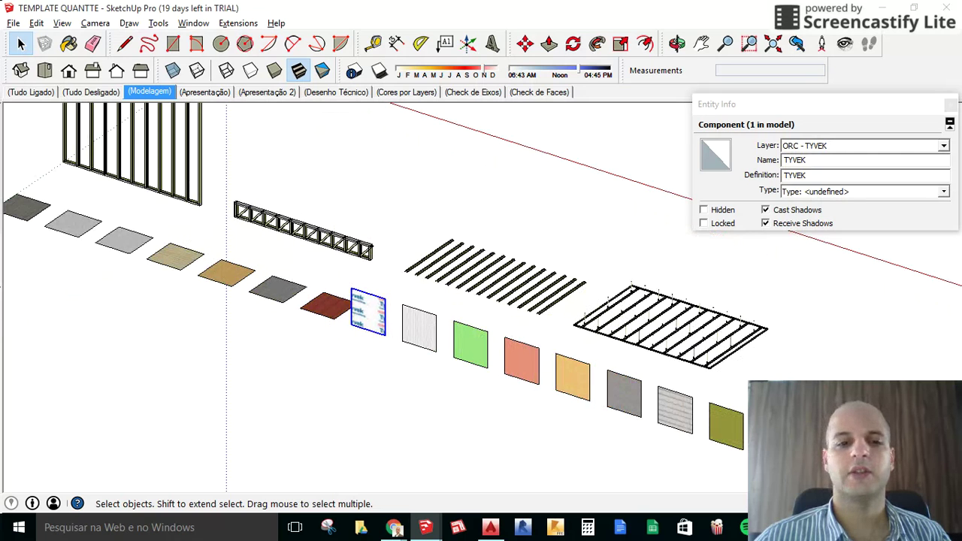
pyautogui.scroll(-1, 359, 187)
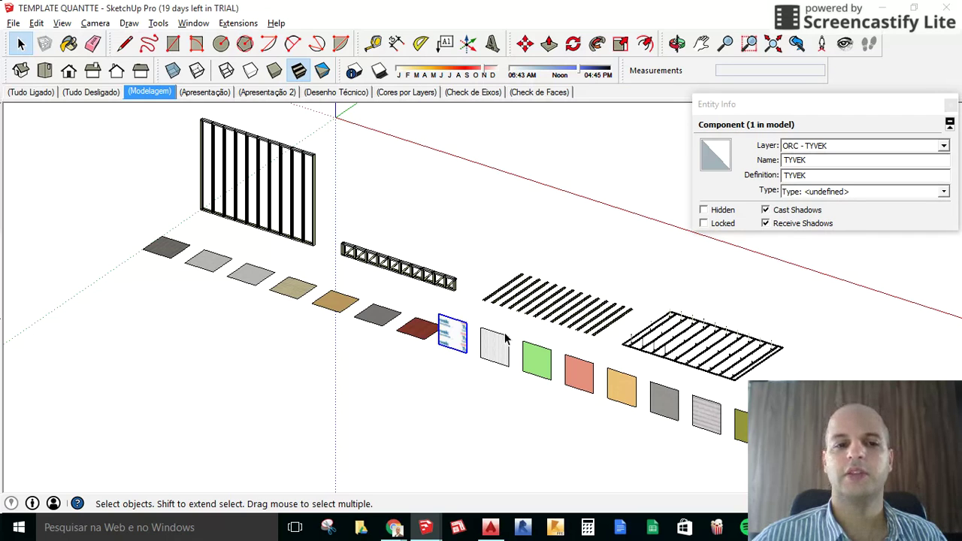
pyautogui.click(158, 251)
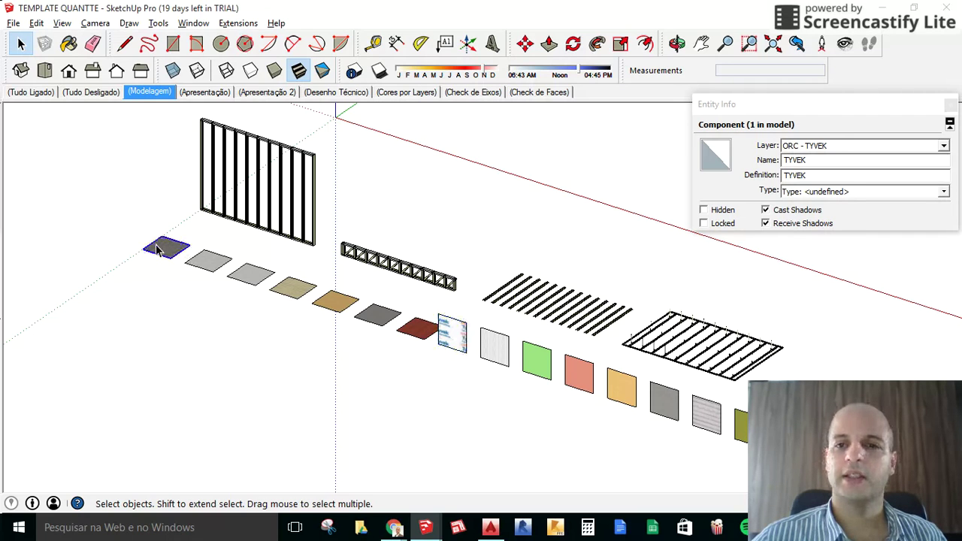
pyautogui.click(205, 263)
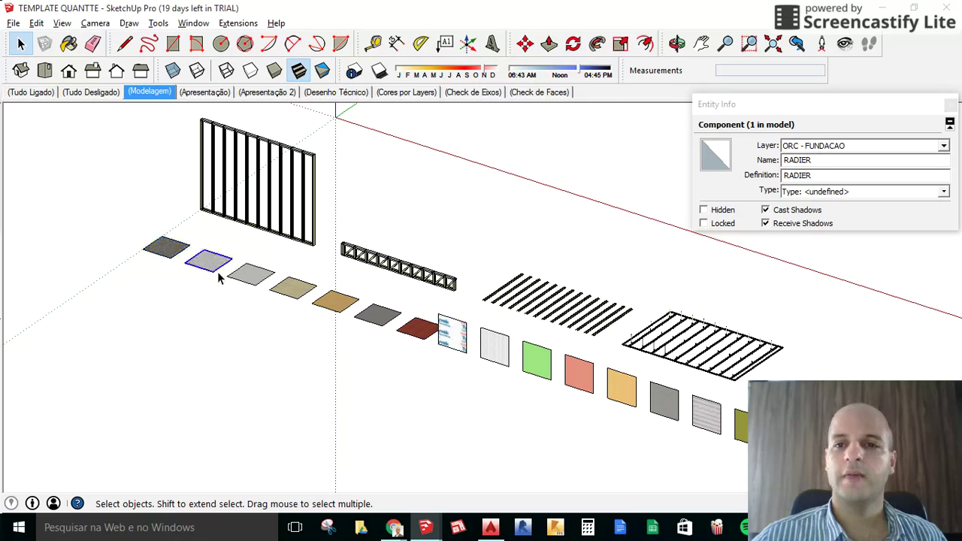
pyautogui.click(253, 284)
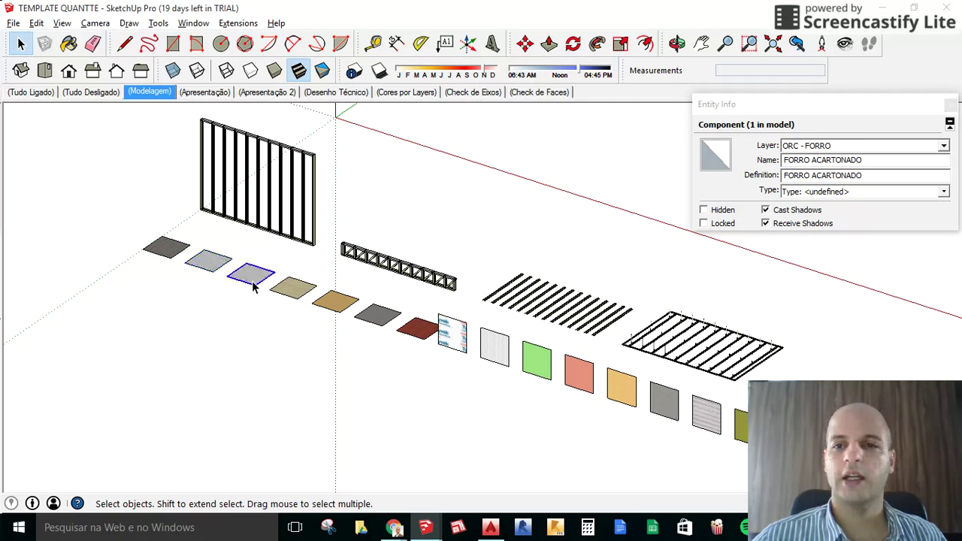
pyautogui.click(292, 289)
pyautogui.click(339, 308)
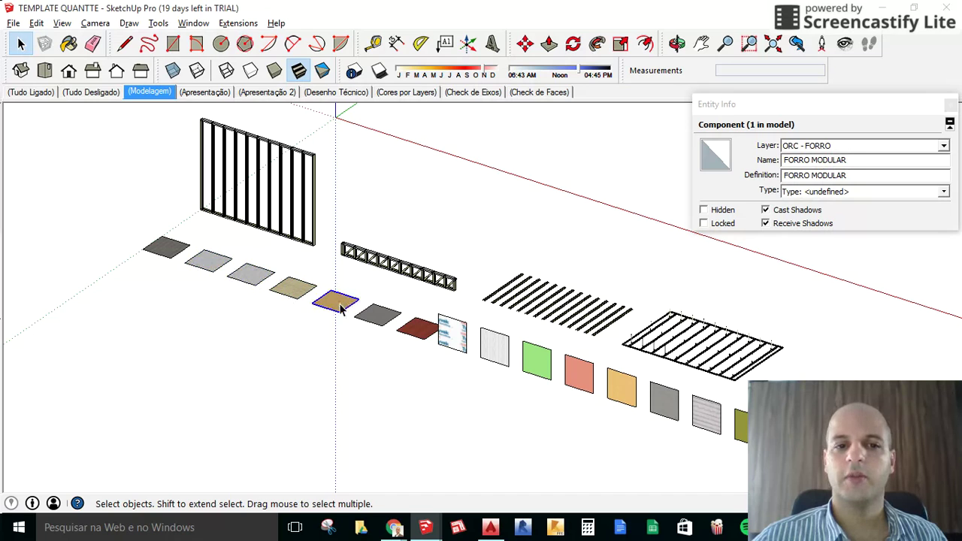
pyautogui.click(383, 318)
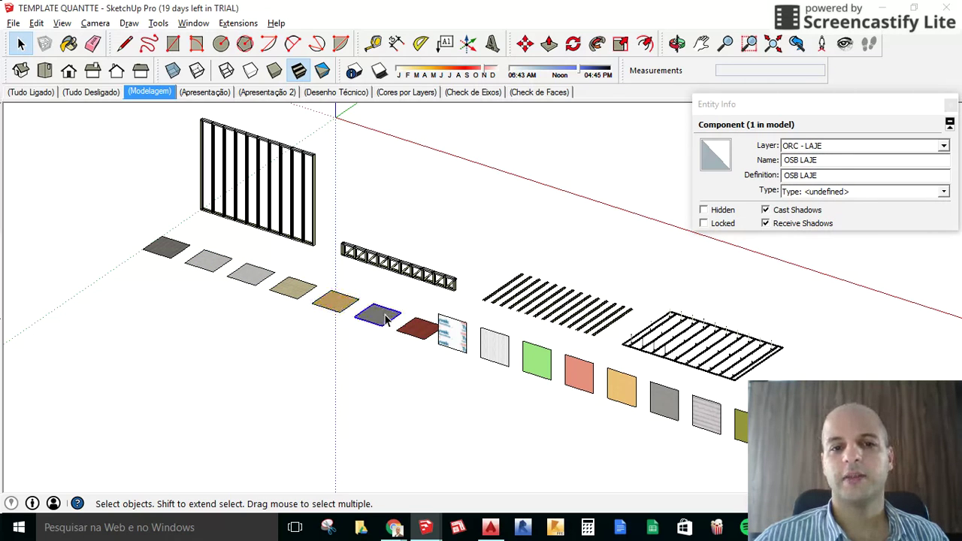
pyautogui.click(419, 331)
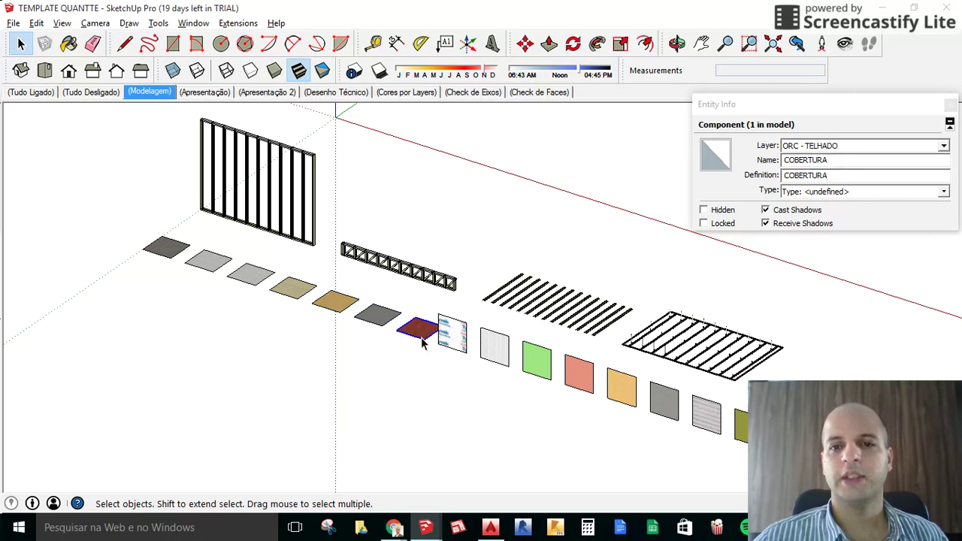
# Identify the wall panels: TYVEK, ACARTONADO ST, ACARTONADO RU, OSB, CIMENTICIA, SIDING, ACM, ISOLAMENTO.
pyautogui.click(451, 347)
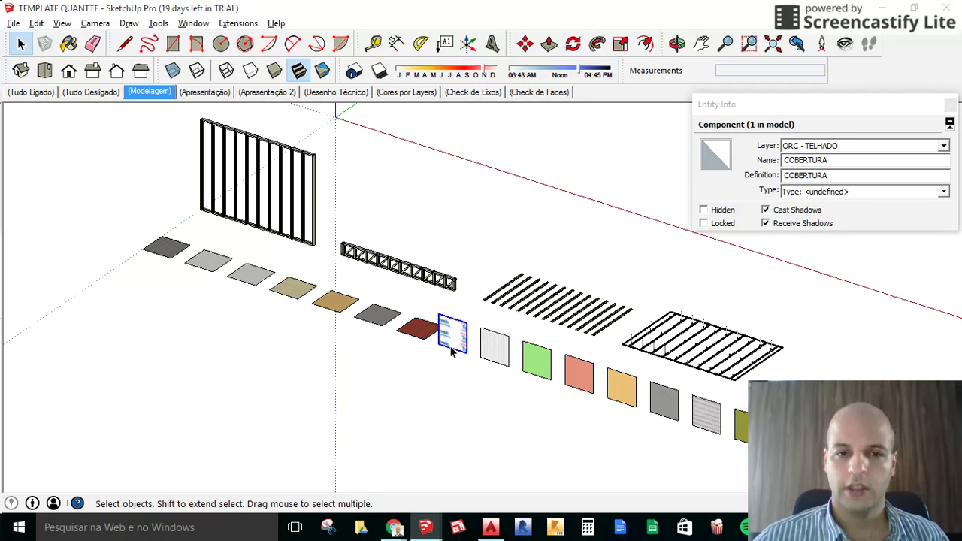
pyautogui.click(501, 352)
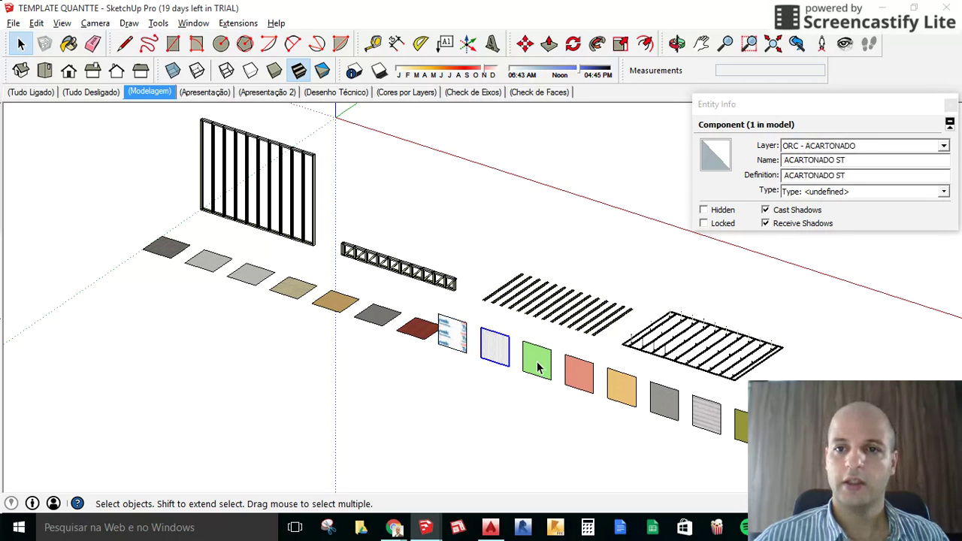
pyautogui.click(538, 368)
pyautogui.click(569, 370)
pyautogui.click(625, 389)
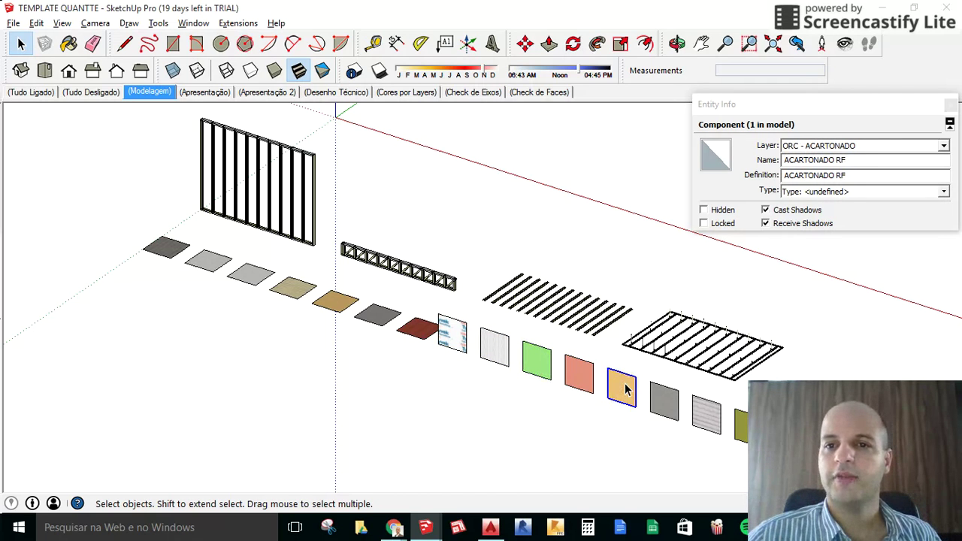
pyautogui.click(672, 406)
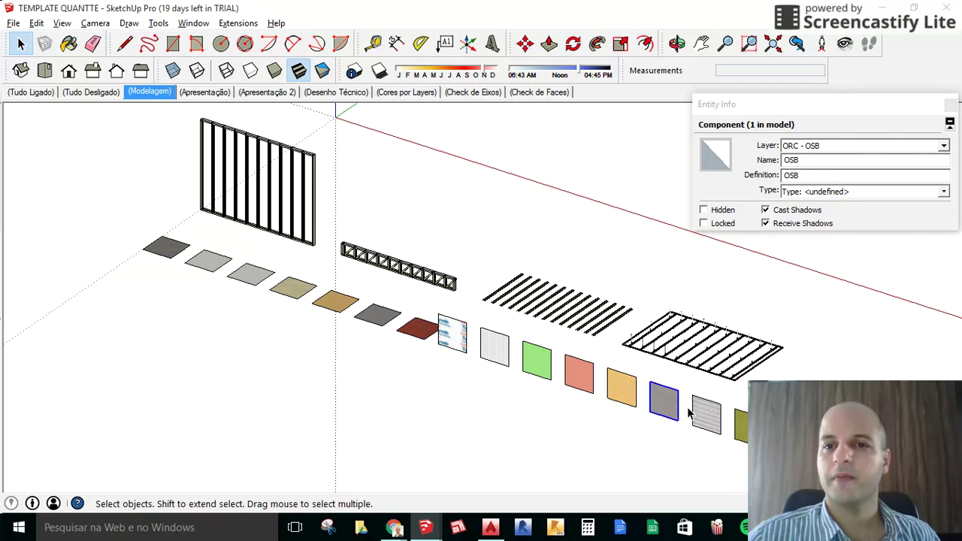
pyautogui.click(711, 419)
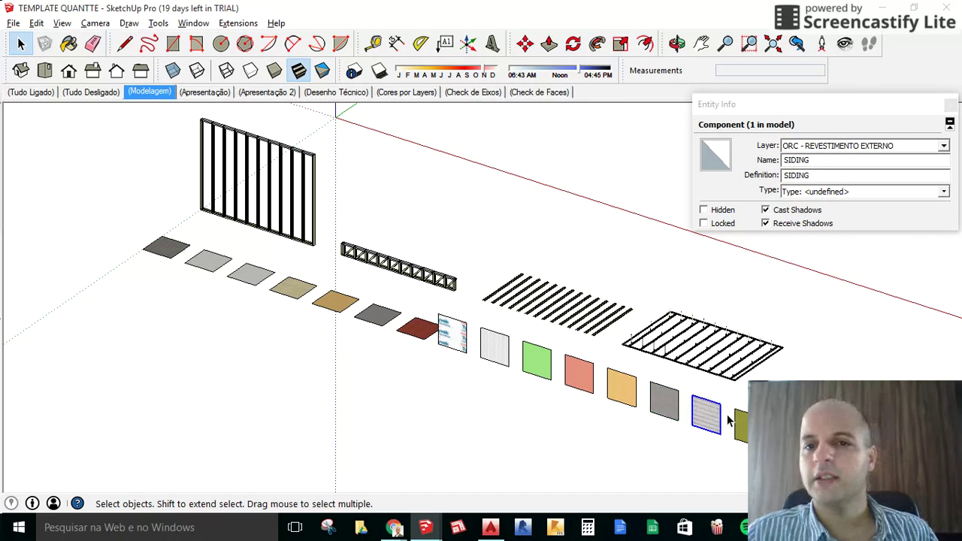
pyautogui.click(740, 426)
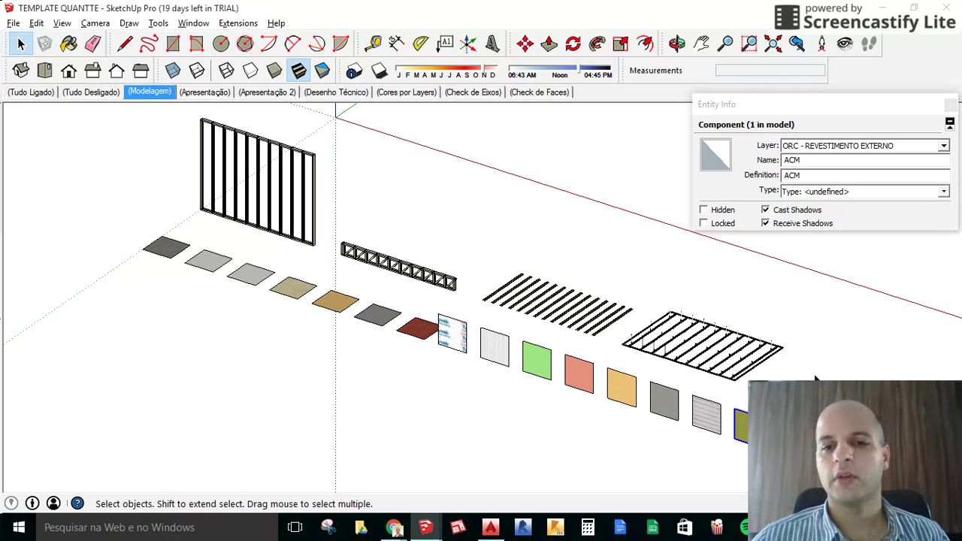
pyautogui.click(782, 440)
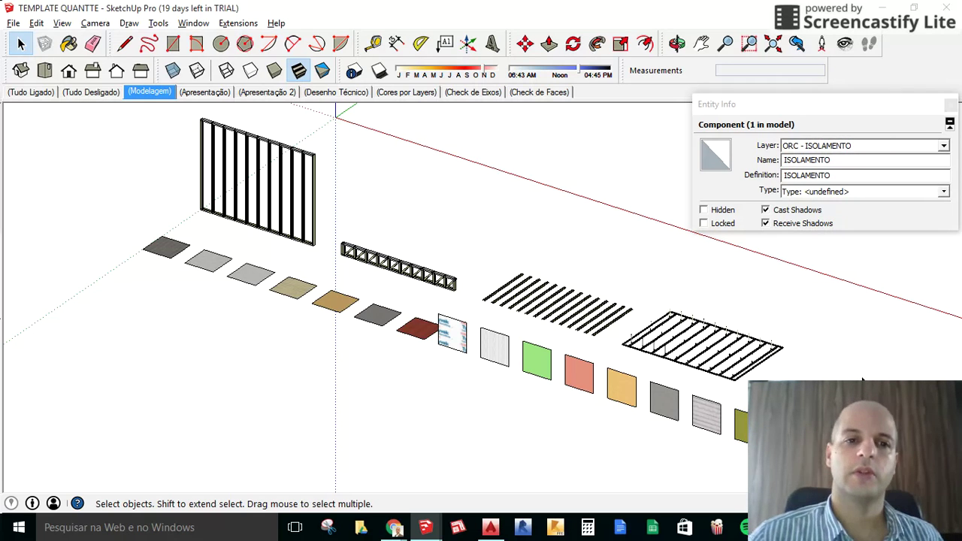
# Check the truss component on layer TRELICAS and the joist array on layer CARTOLA.
pyautogui.moveTo(336, 202); pyautogui.dragTo(267, 188)
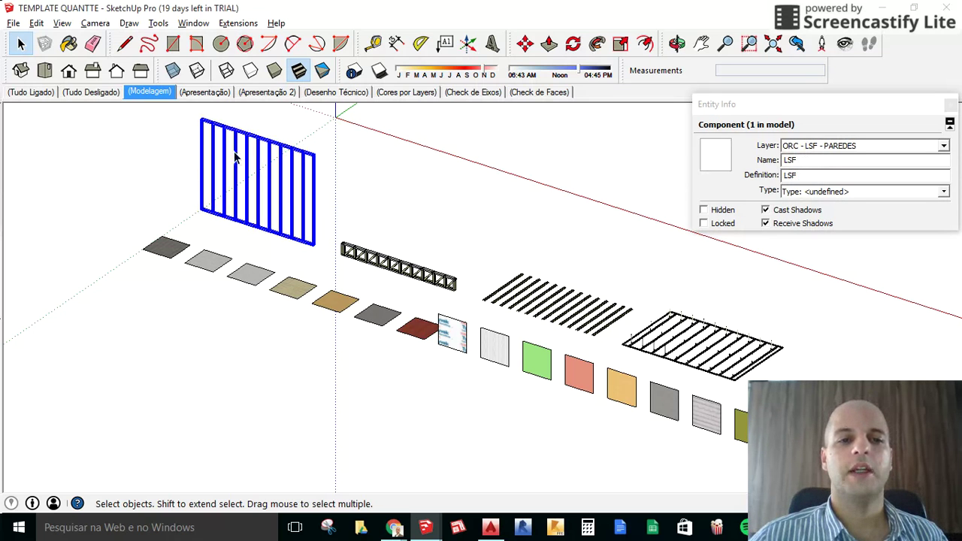
pyautogui.scroll(-3, 273, 305)
pyautogui.moveTo(273, 305); pyautogui.dragTo(311, 308, button='middle')
pyautogui.scroll(3, 210, 232)
pyautogui.scroll(1, 210, 232)
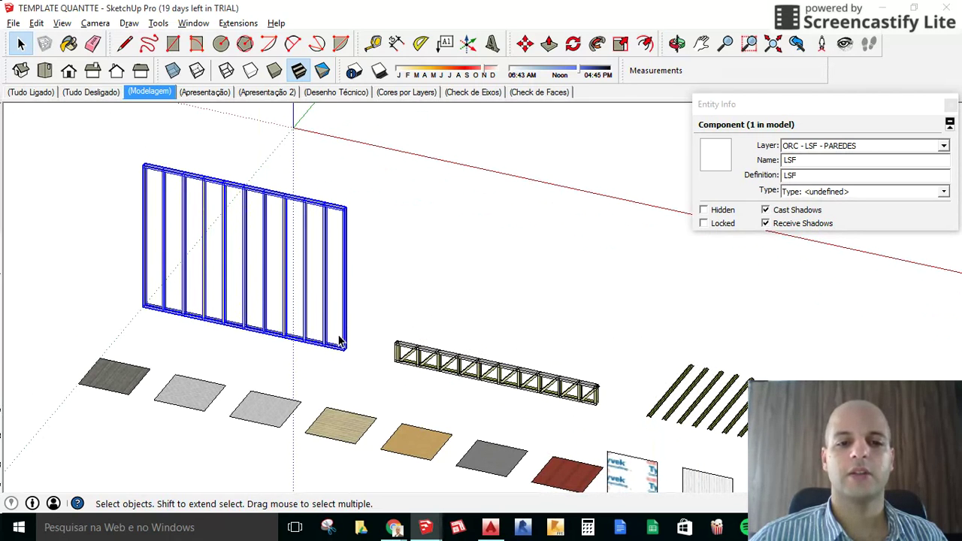
pyautogui.click(454, 362)
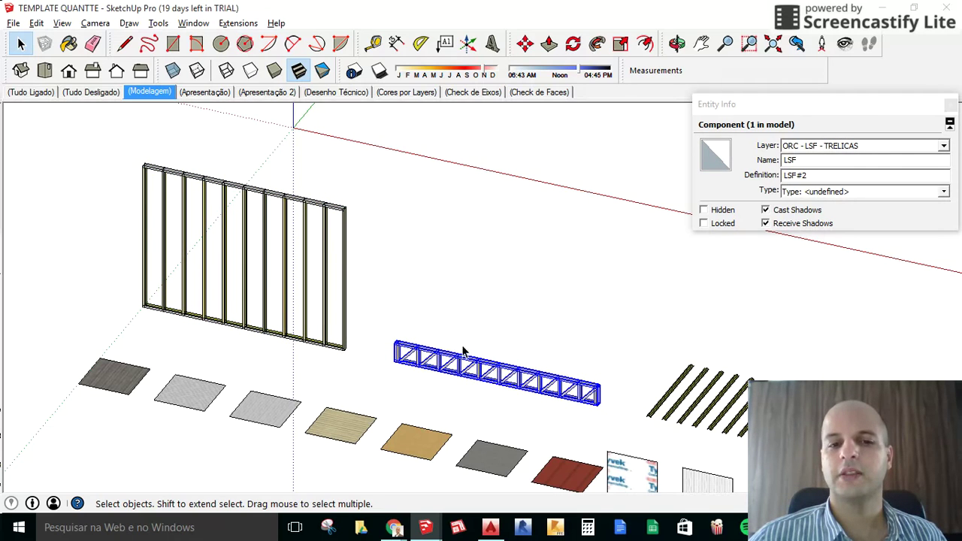
pyautogui.scroll(-3, 298, 218)
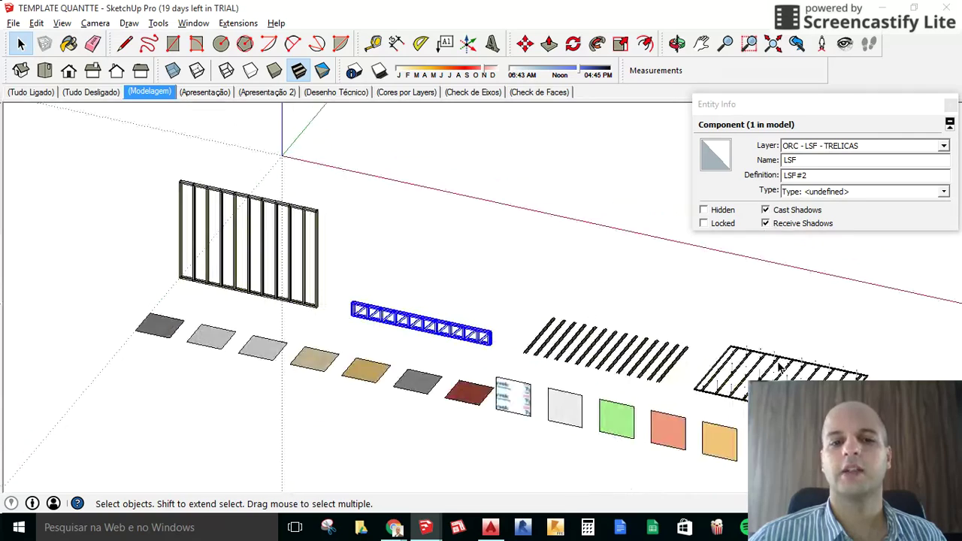
pyautogui.scroll(5, 548, 382)
pyautogui.scroll(3, 538, 374)
pyautogui.scroll(3, 537, 373)
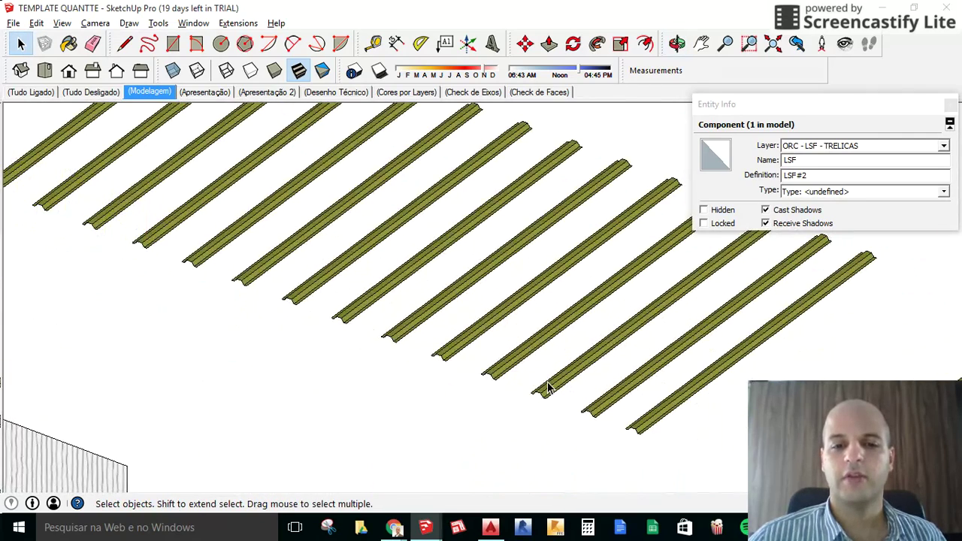
pyautogui.click(548, 386)
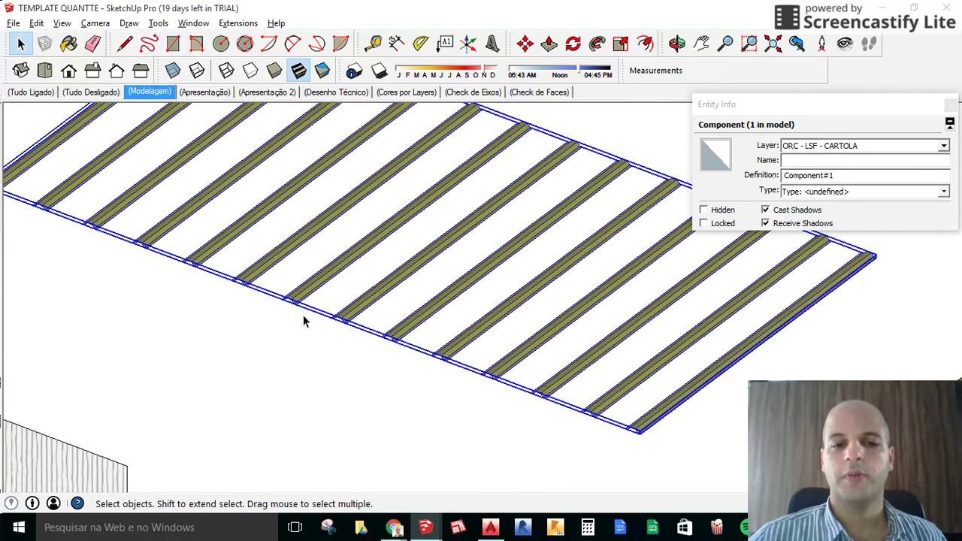
# Select the suspended ceiling frame and orbit around it for a closer look.
pyautogui.scroll(-3, 465, 340)
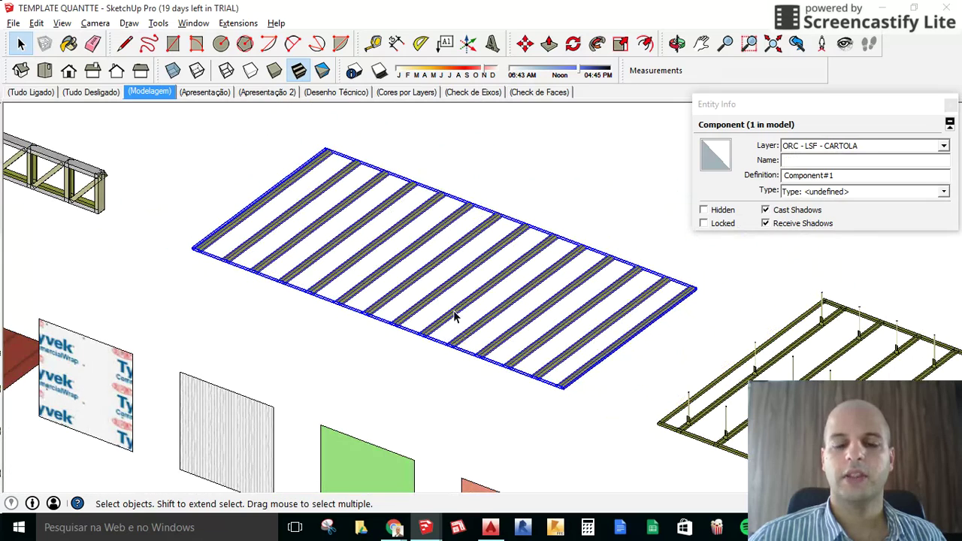
pyautogui.scroll(-1, 392, 259)
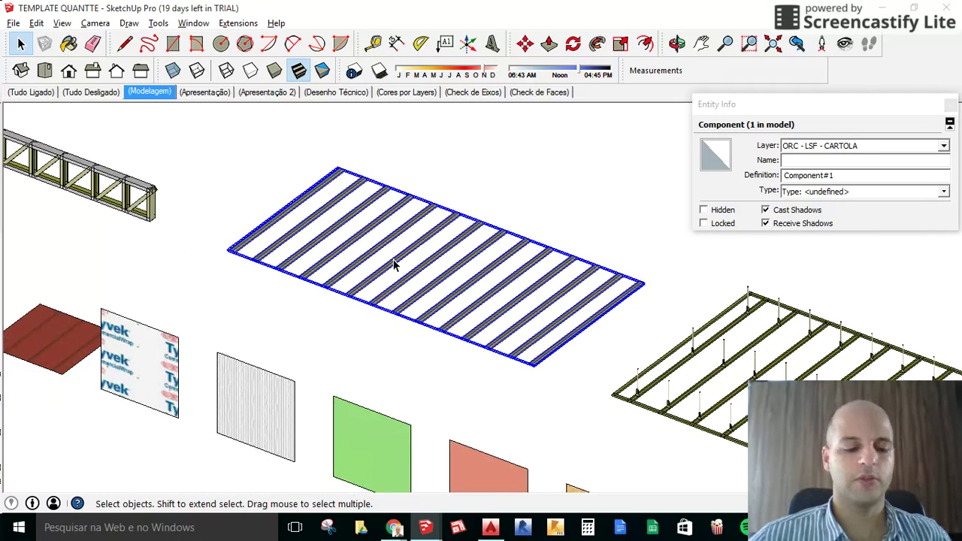
pyautogui.scroll(-1, 393, 262)
pyautogui.scroll(-1, 386, 253)
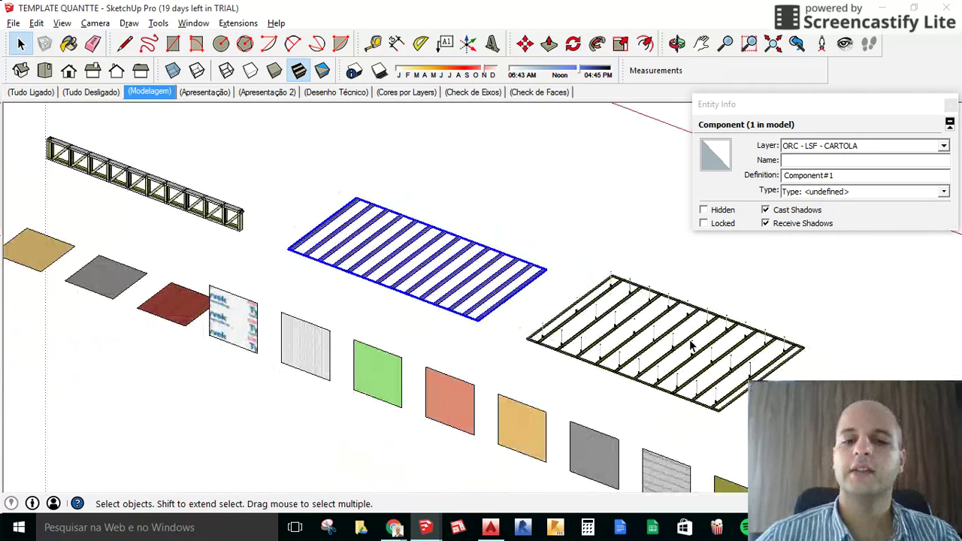
pyautogui.scroll(-1, 456, 279)
pyautogui.scroll(2, 743, 384)
pyautogui.scroll(2, 741, 386)
pyautogui.click(719, 403)
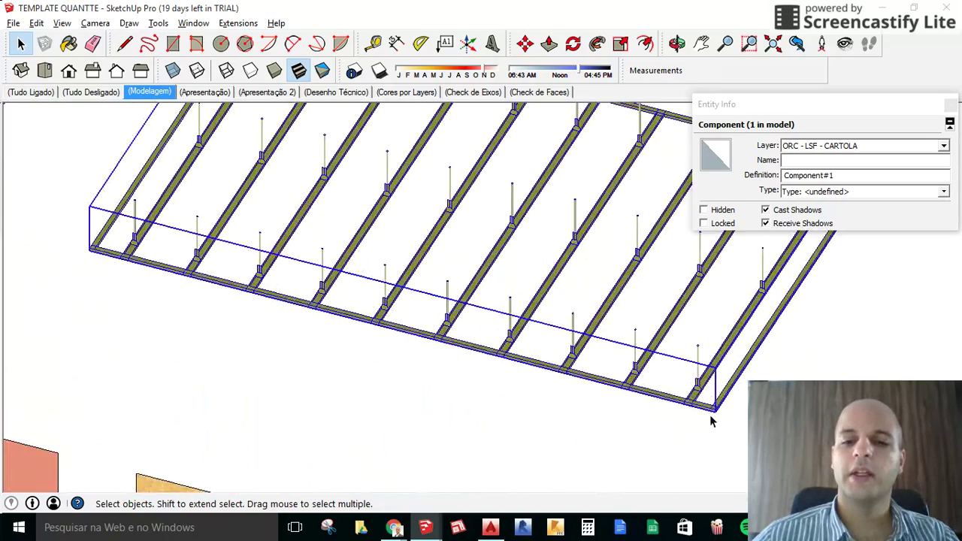
pyautogui.moveTo(709, 419); pyautogui.dragTo(616, 392, button='middle')
pyautogui.scroll(-2, 616, 392)
pyautogui.scroll(3, 612, 409)
pyautogui.scroll(2, 590, 402)
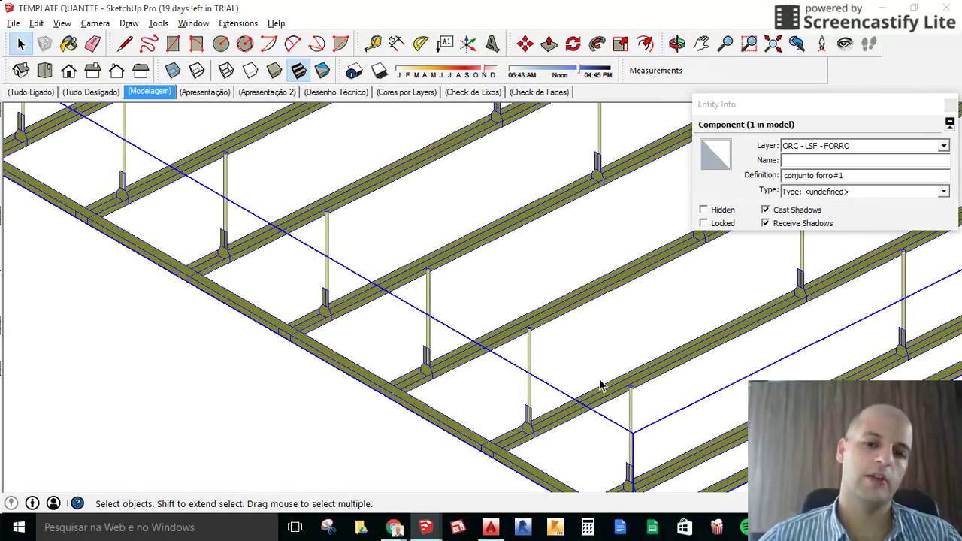
# Zoom back out and select the single vertical LSF stud-wall panel.
pyautogui.scroll(-2, 566, 388)
pyautogui.scroll(-2, 565, 390)
pyautogui.scroll(-1, 565, 389)
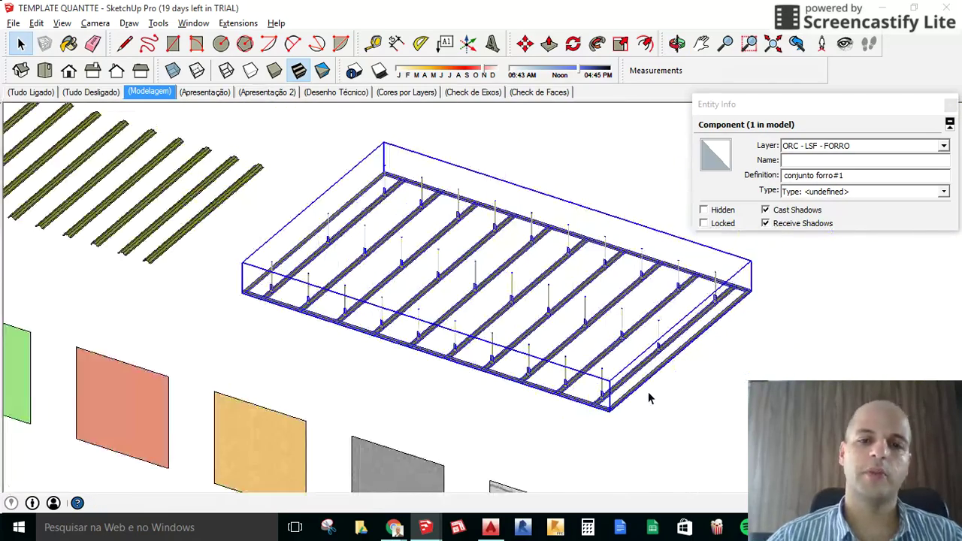
pyautogui.scroll(-1, 565, 389)
pyautogui.scroll(-1, 728, 425)
pyautogui.scroll(-2, 728, 425)
pyautogui.scroll(-1, 728, 425)
pyautogui.scroll(3, 501, 316)
pyautogui.click(400, 281)
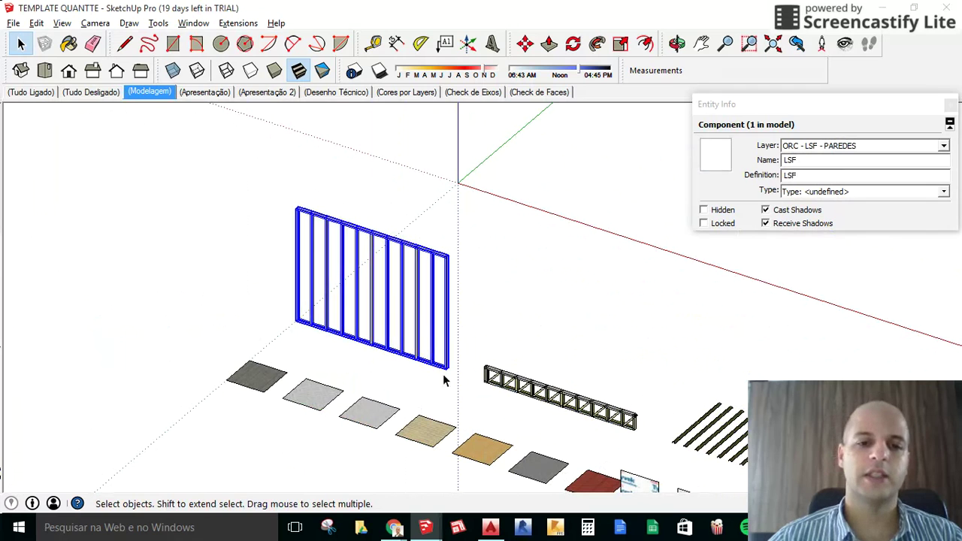
# Make a copy of the LSF wall panel about 2750 away with Move and Ctrl.
pyautogui.scroll(-2, 398, 175)
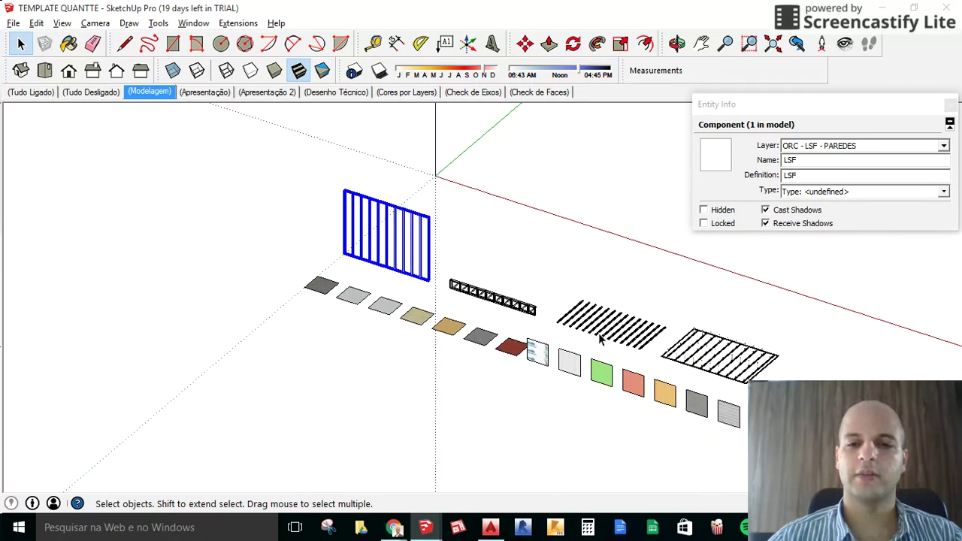
pyautogui.scroll(2, 409, 261)
pyautogui.scroll(1, 435, 263)
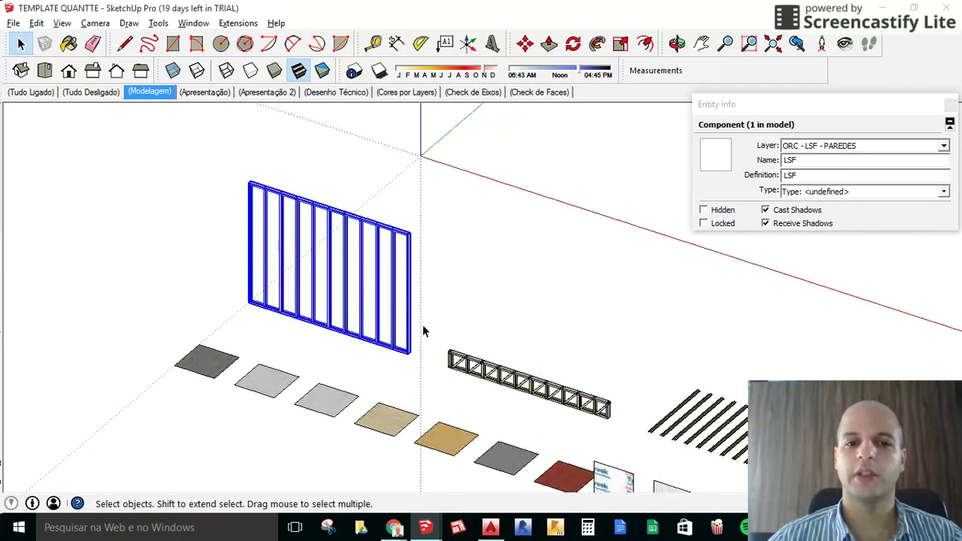
pyautogui.scroll(2, 423, 328)
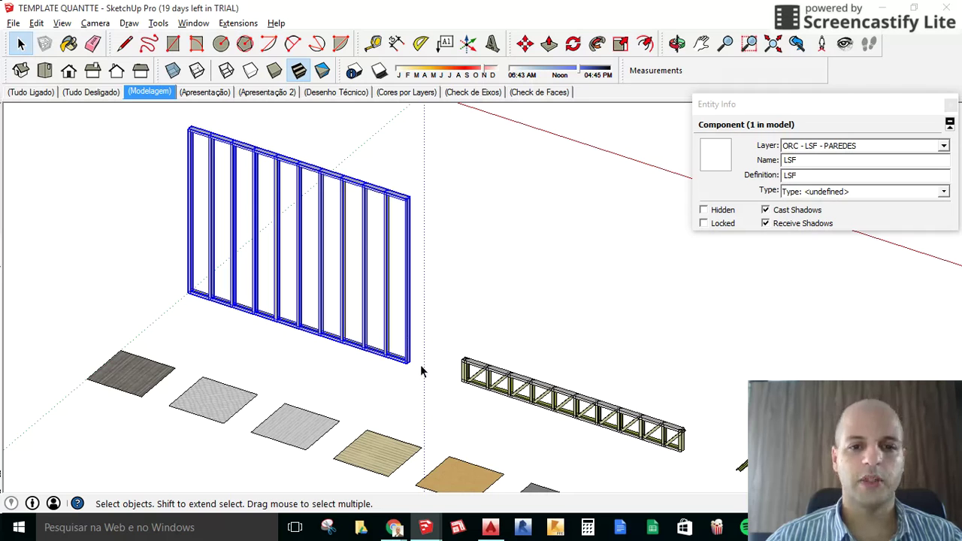
pyautogui.press('m')
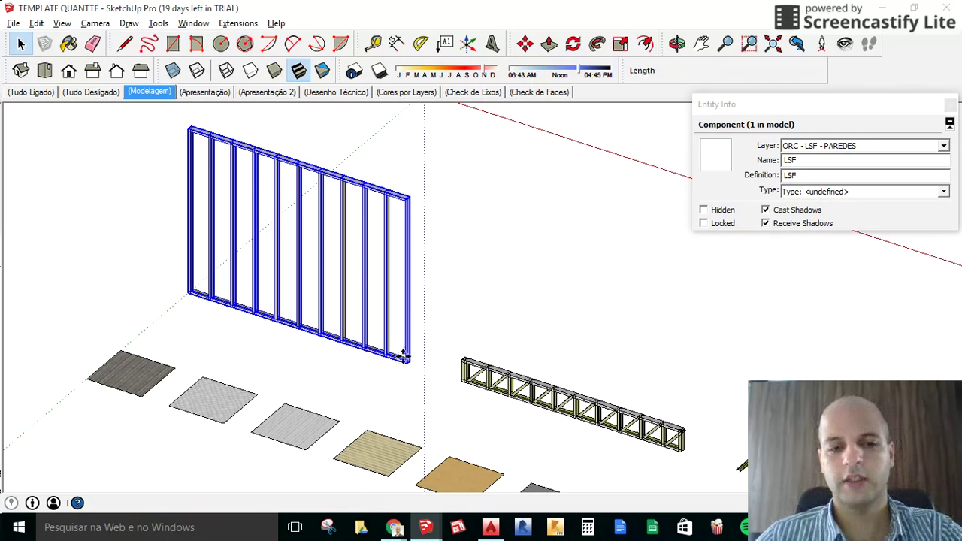
pyautogui.press('ctrl')
pyautogui.click(399, 373)
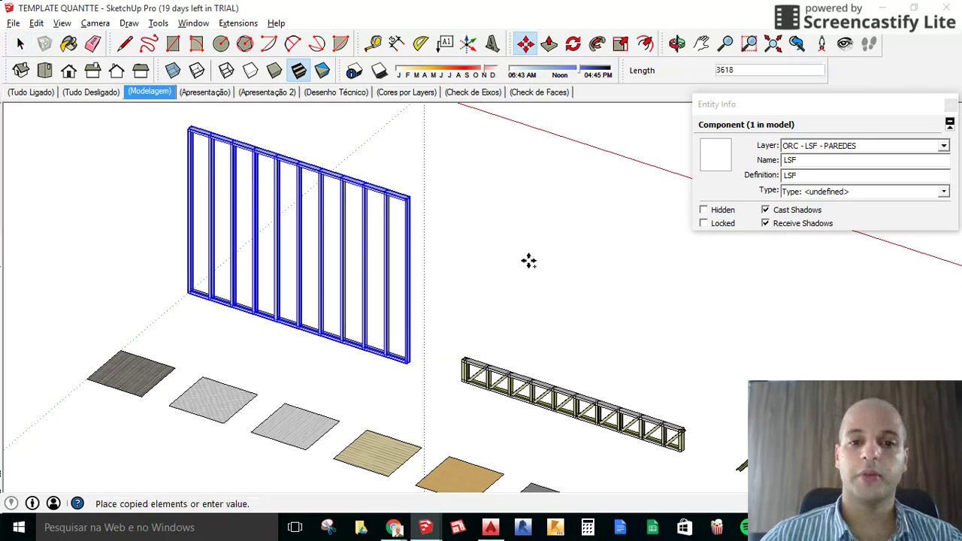
pyautogui.press('Return')
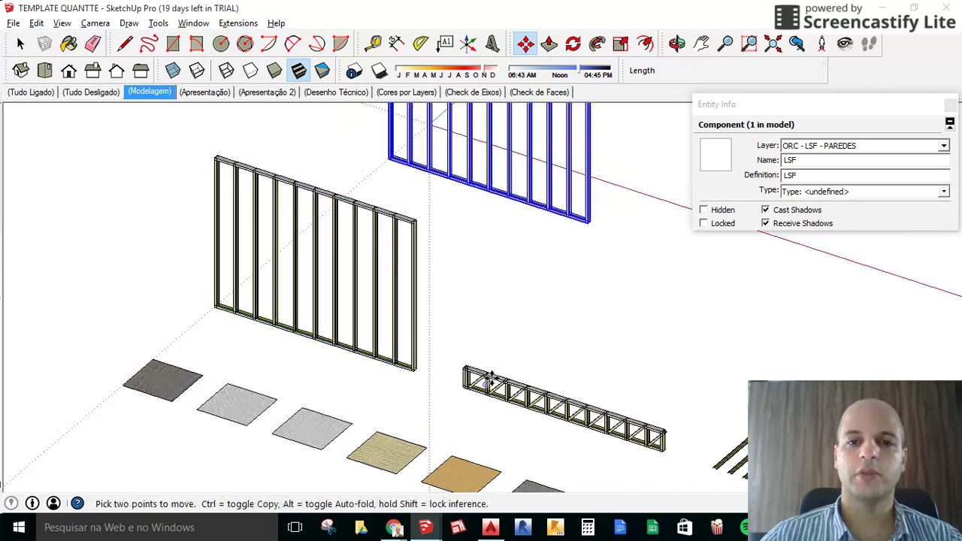
# Reposition the copied wall panel along the green axis.
pyautogui.scroll(-2, 537, 258)
pyautogui.scroll(3, 575, 150)
pyautogui.click(526, 401)
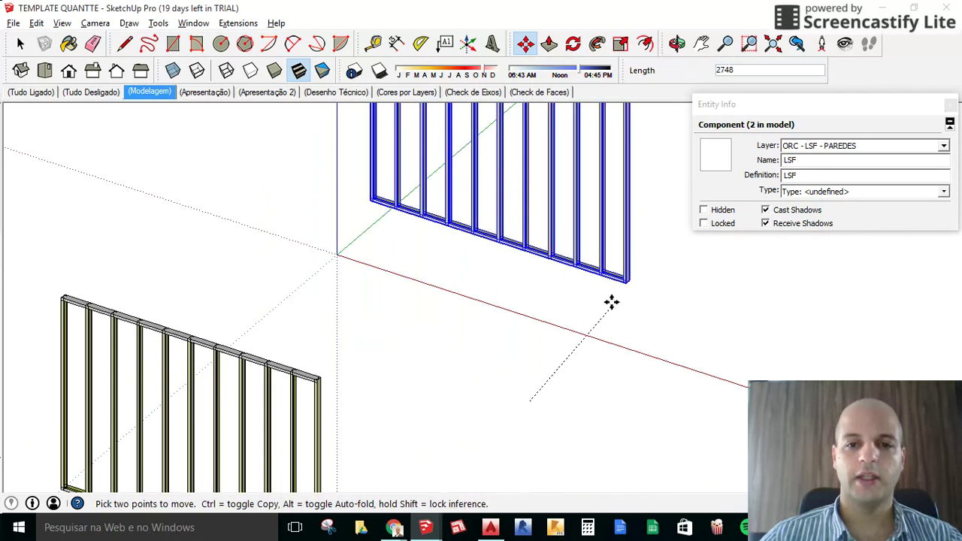
pyautogui.click(629, 304)
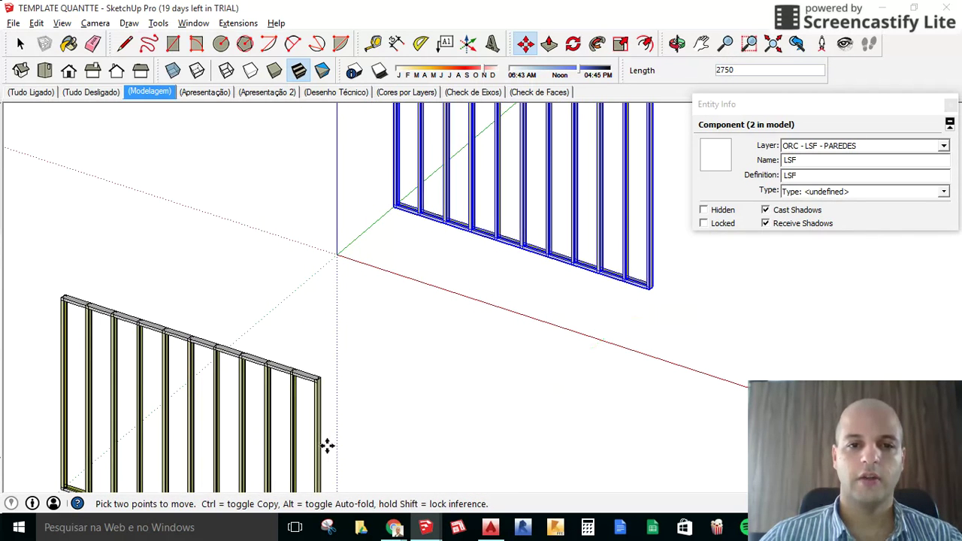
pyautogui.scroll(-4, 326, 444)
# Draw a 3000 × 4000 floor rectangle on the ground beside the wall panels.
pyautogui.click(172, 45)
pyautogui.click(468, 378)
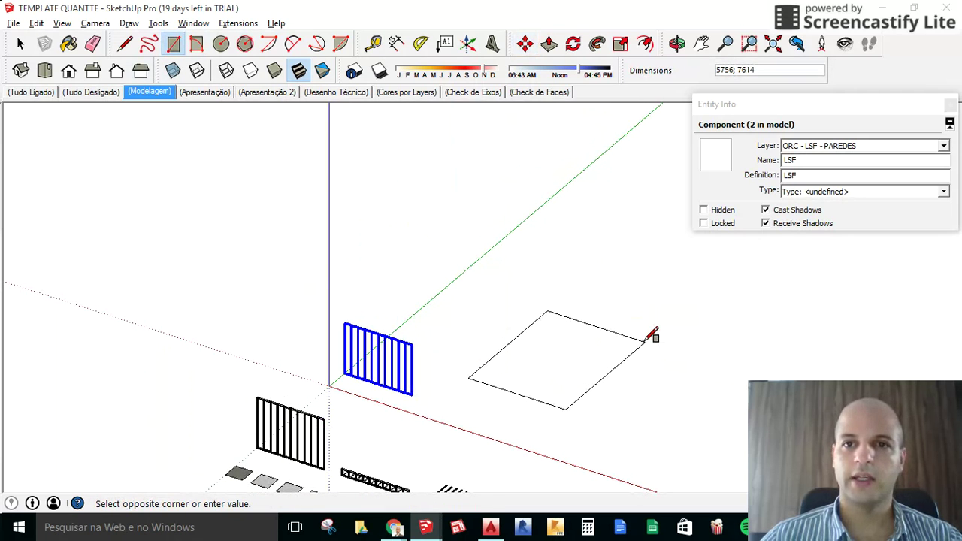
pyautogui.write('3000;4000')
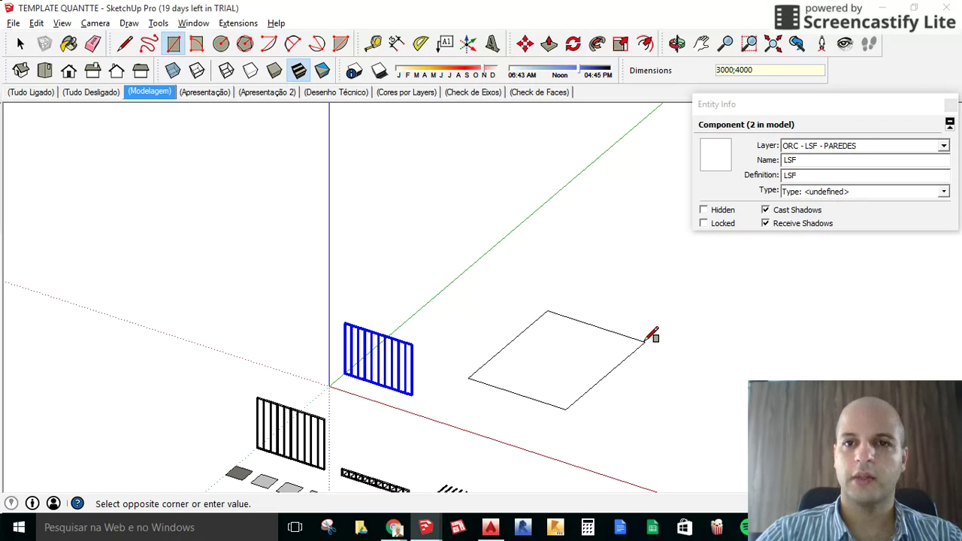
pyautogui.press('Return')
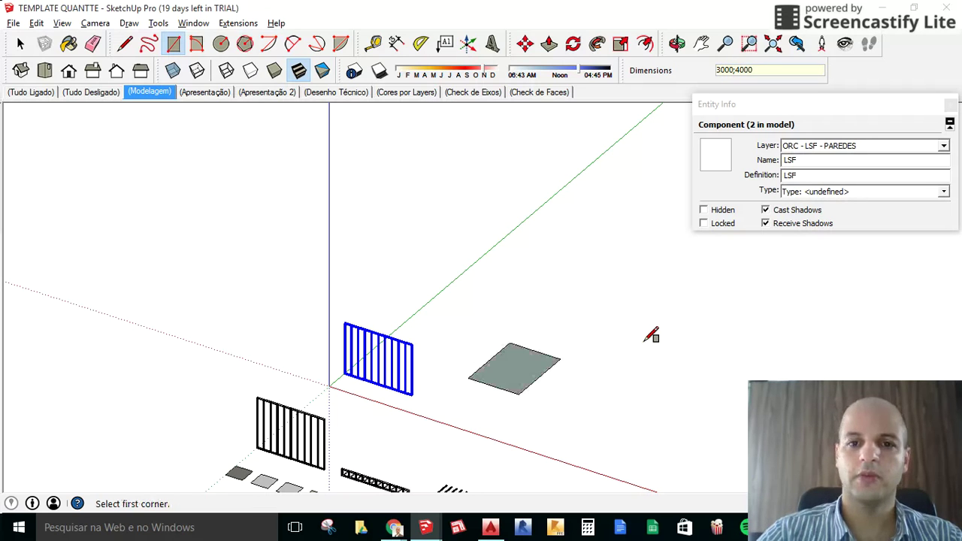
pyautogui.press('space')
pyautogui.scroll(-2, 474, 453)
pyautogui.scroll(1, 322, 365)
pyautogui.scroll(1, 253, 322)
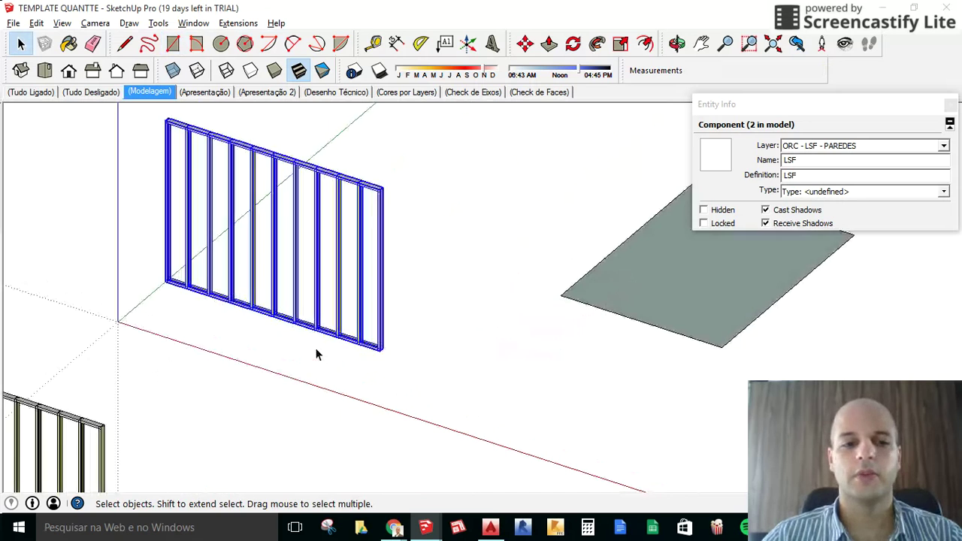
pyautogui.scroll(2, 211, 290)
pyautogui.press('m')
pyautogui.scroll(1, 51, 266)
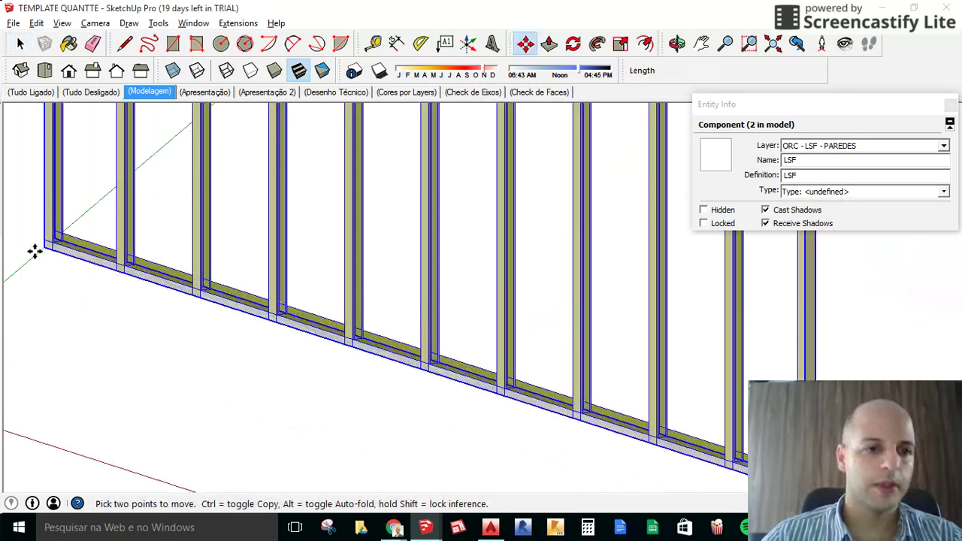
# Set the LSF wall panel by its bottom corner onto the grey floor's corner.
pyautogui.click(42, 246)
pyautogui.scroll(-2, 39, 248)
pyautogui.scroll(-2, 39, 248)
pyautogui.scroll(2, 428, 239)
pyautogui.scroll(1, 409, 255)
pyautogui.scroll(1, 396, 278)
pyautogui.click(391, 281)
pyautogui.scroll(2, 406, 271)
pyautogui.moveTo(412, 270); pyautogui.dragTo(108, 316, button='middle')
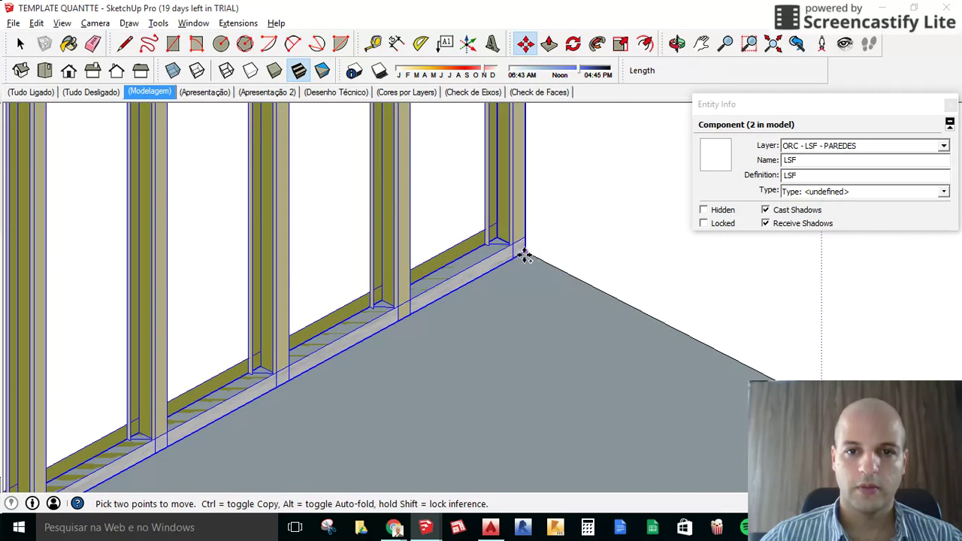
# Copy the wall to the floor's far edge, parallel to the first wall.
pyautogui.press('ctrl')
pyautogui.click(525, 256)
pyautogui.scroll(-2, 429, 190)
pyautogui.scroll(-1, 429, 189)
pyautogui.scroll(3, 667, 312)
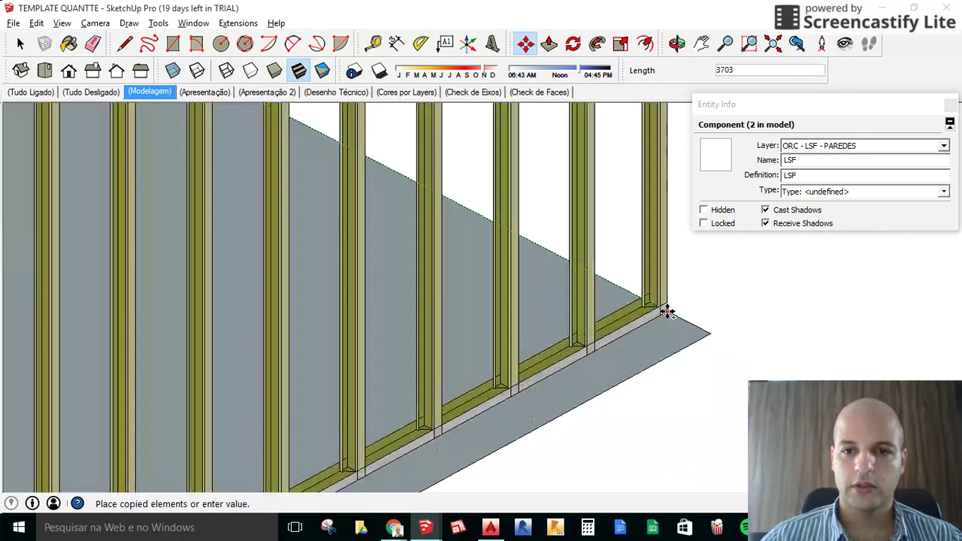
pyautogui.click(706, 333)
pyautogui.scroll(-3, 444, 322)
pyautogui.scroll(-2, 451, 382)
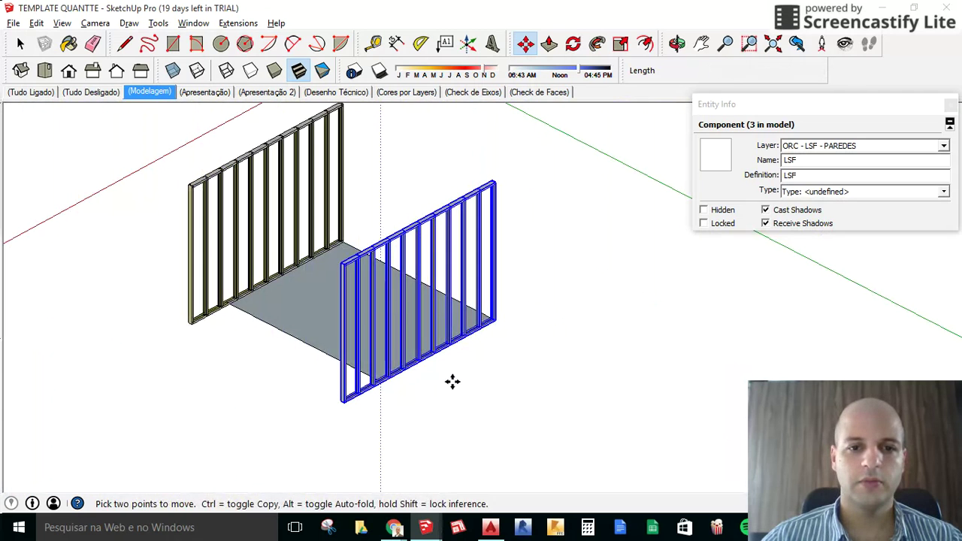
# Place another wall copy between the two walls and rotate it 90°.
pyautogui.click(340, 444)
pyautogui.click(262, 403)
pyautogui.scroll(3, 405, 148)
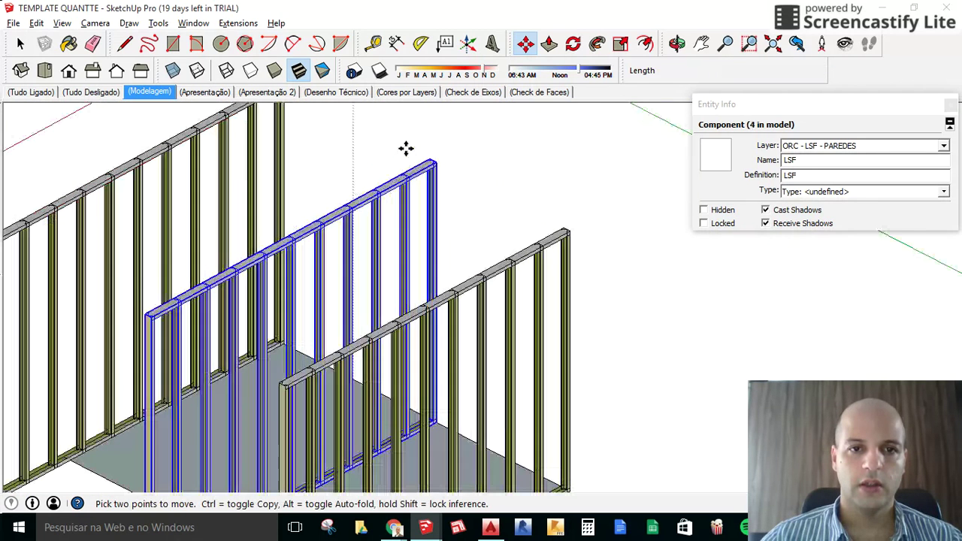
pyautogui.click(407, 175)
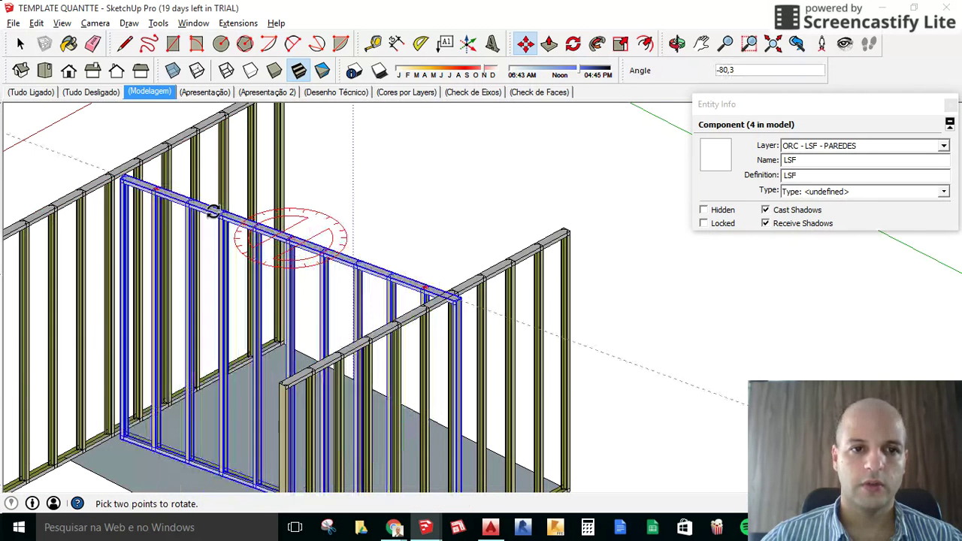
pyautogui.click(114, 144)
pyautogui.scroll(2, 129, 150)
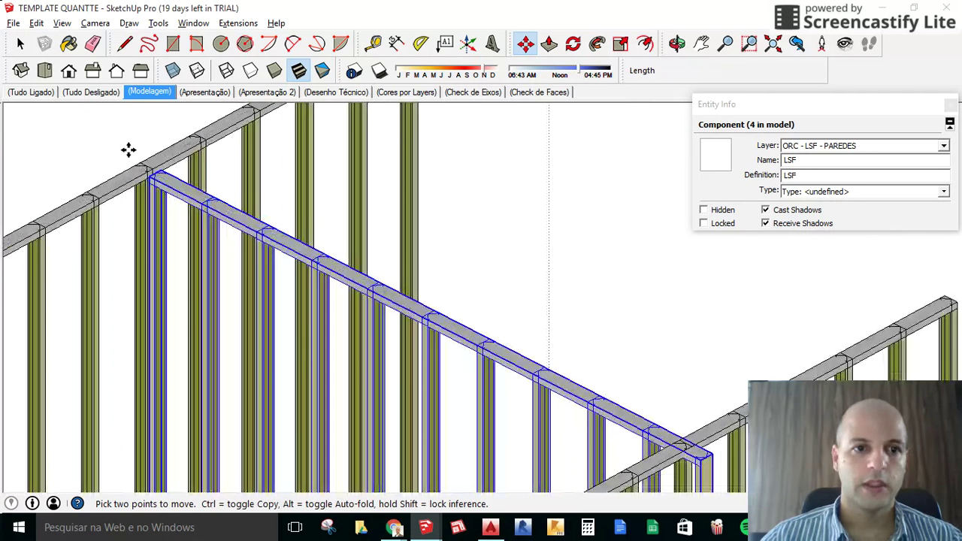
pyautogui.scroll(2, 151, 179)
pyautogui.scroll(1, 152, 179)
pyautogui.scroll(-3, 210, 317)
# Set the rotated wall into the corner where the plates meet.
pyautogui.click(213, 327)
pyautogui.scroll(-3, 212, 327)
pyautogui.scroll(2, 353, 211)
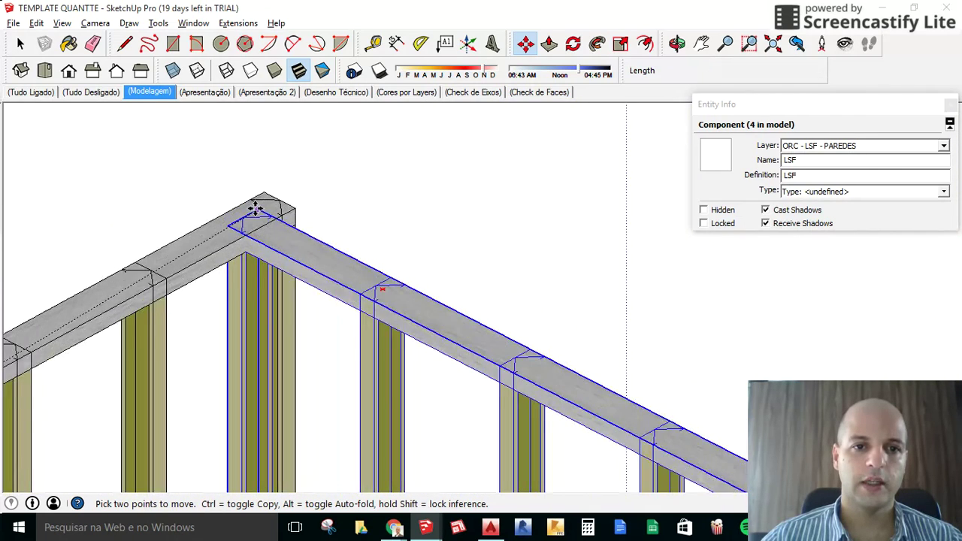
pyautogui.scroll(2, 323, 210)
pyautogui.click(326, 203)
pyautogui.scroll(-2, 402, 193)
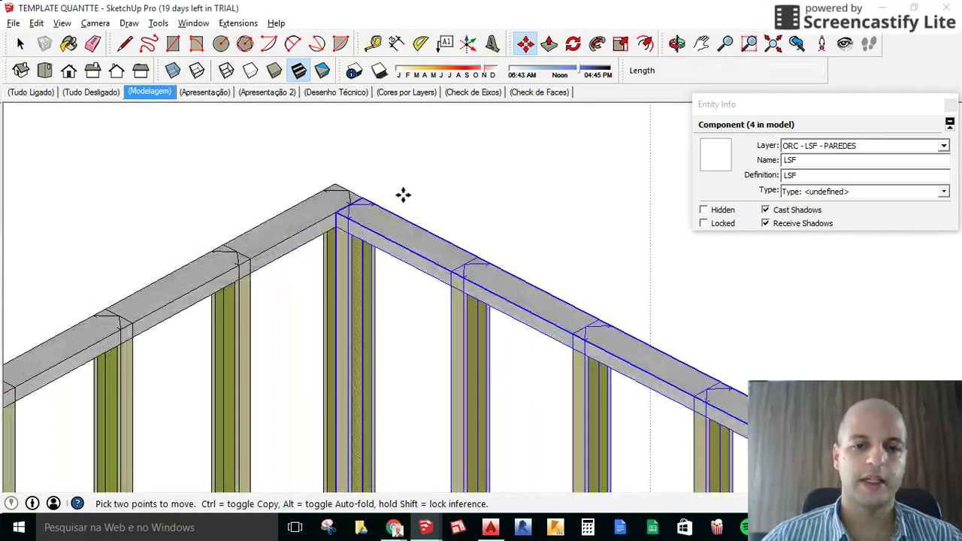
pyautogui.scroll(-2, 465, 169)
pyautogui.scroll(-2, 464, 223)
pyautogui.scroll(-1, 616, 375)
# Scale the rotated end wall to 0,84 along the red axis to fit between the side walls.
pyautogui.press('s')
pyautogui.scroll(3, 670, 382)
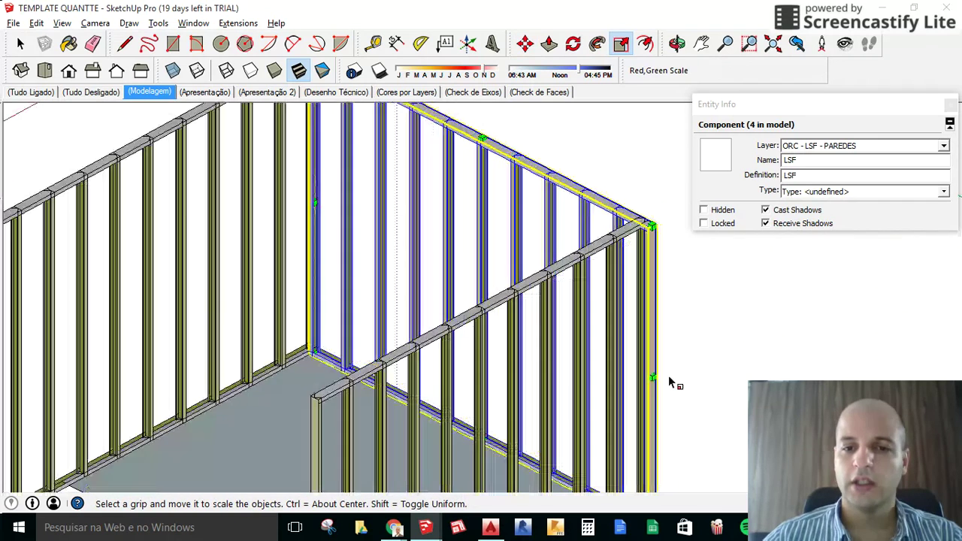
pyautogui.scroll(-4, 571, 361)
pyautogui.moveTo(451, 339); pyautogui.dragTo(430, 368, button='middle')
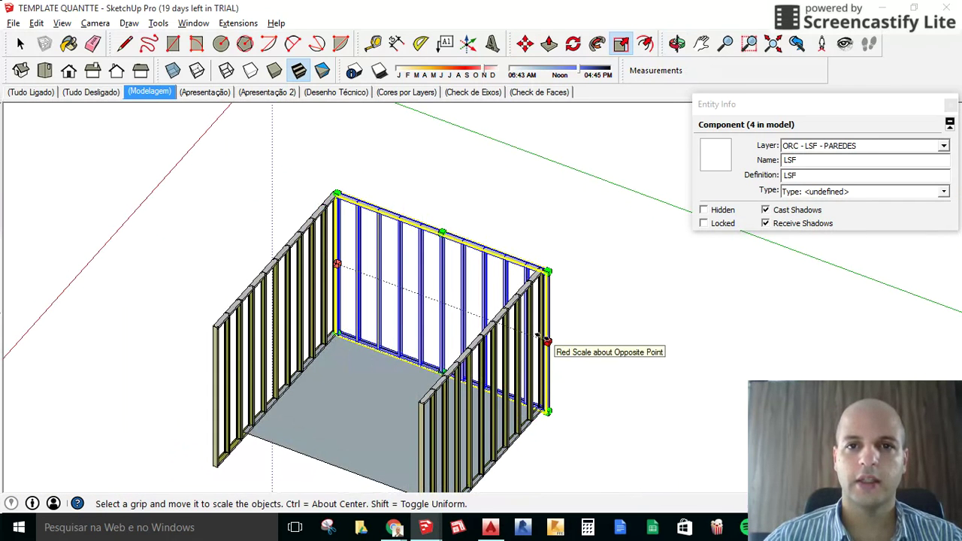
pyautogui.click(620, 43)
pyautogui.click(549, 339)
pyautogui.scroll(3, 533, 278)
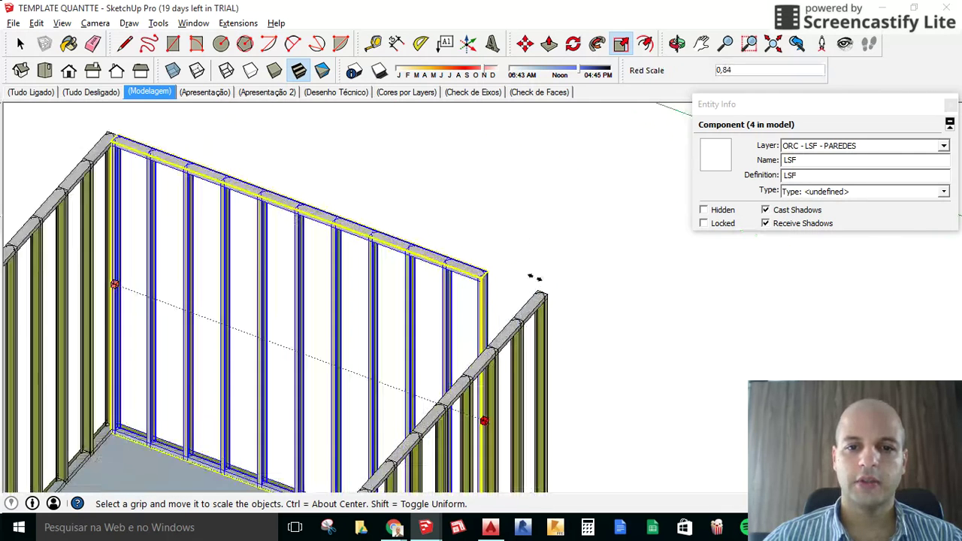
pyautogui.scroll(2, 533, 282)
pyautogui.scroll(2, 534, 282)
pyautogui.click(562, 247)
pyautogui.press('m')
pyautogui.scroll(2, 529, 276)
pyautogui.scroll(2, 530, 276)
# Copy the LSF wall across the middle of the room as a partition.
pyautogui.click(530, 279)
pyautogui.press('ctrl')
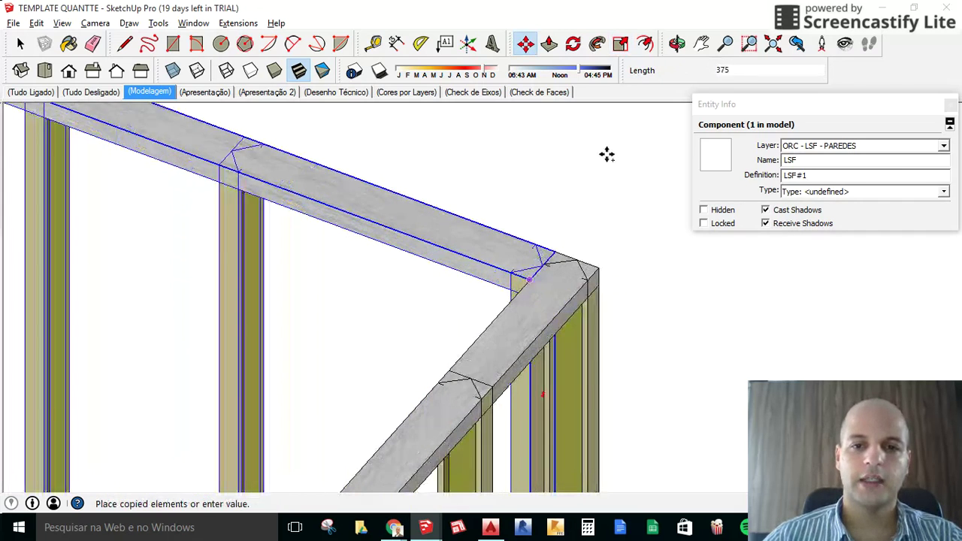
pyautogui.scroll(-3, 606, 154)
pyautogui.scroll(-3, 603, 151)
pyautogui.scroll(-1, 601, 150)
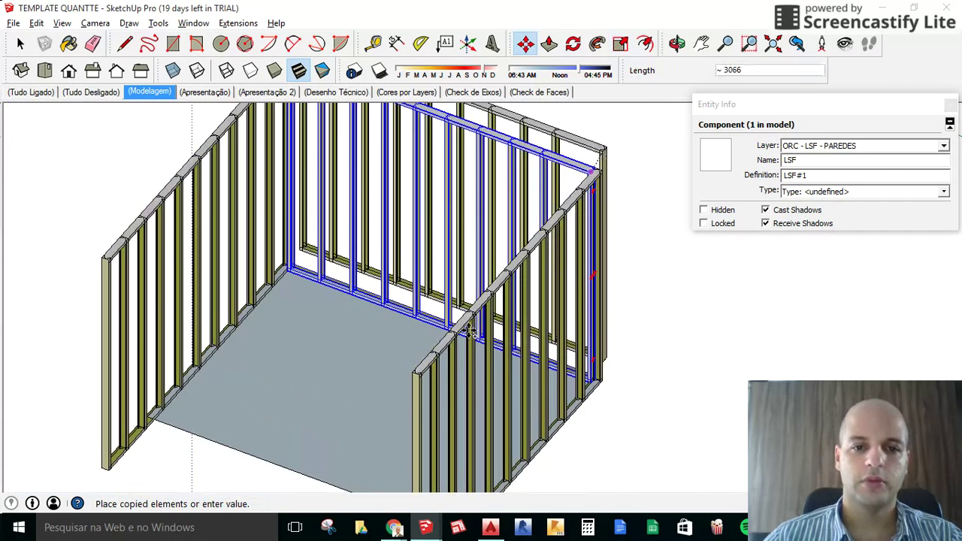
pyautogui.scroll(2, 488, 316)
pyautogui.scroll(1, 459, 257)
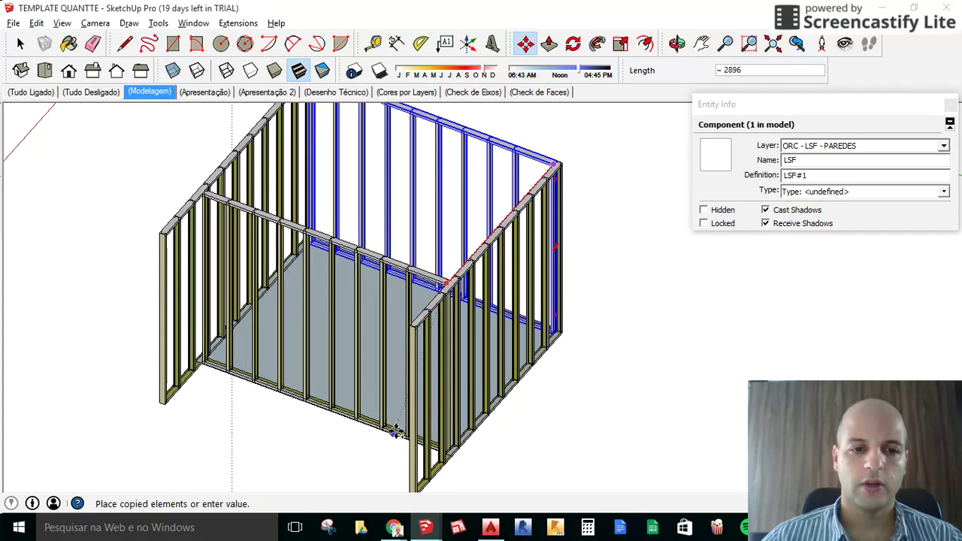
pyautogui.scroll(-3, 458, 458)
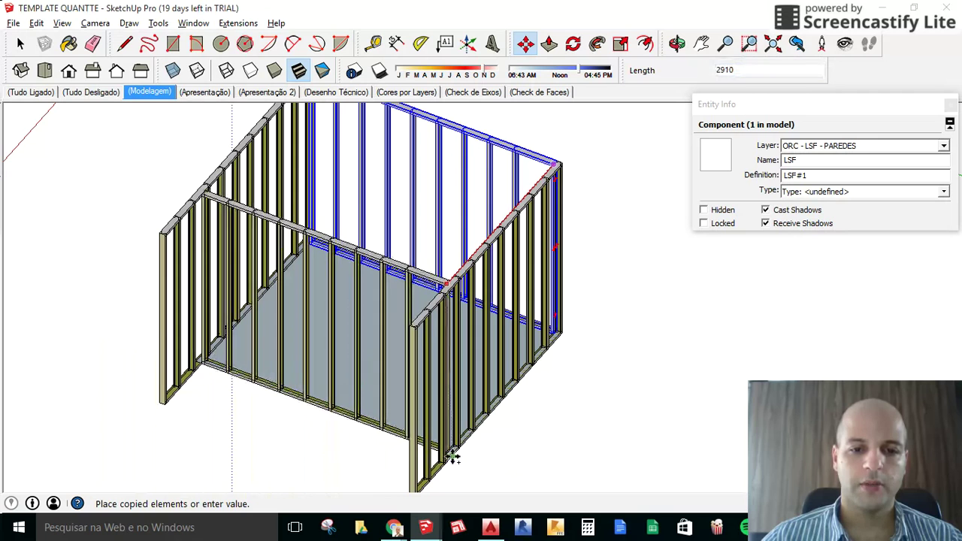
pyautogui.click(451, 455)
pyautogui.scroll(-3, 317, 322)
pyautogui.scroll(1, 351, 374)
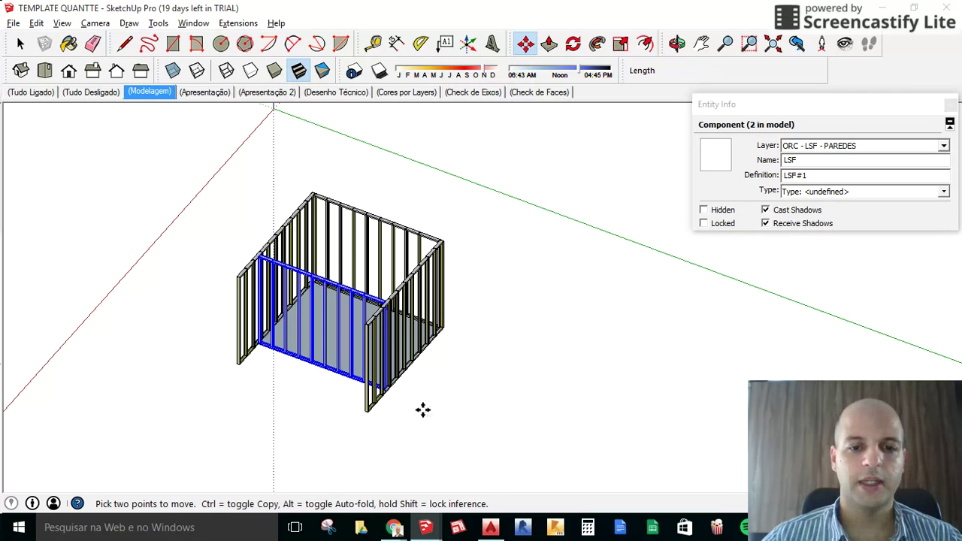
# Copy the wall 4000 along red outside the room, then delete that extra copy.
pyautogui.click(460, 375)
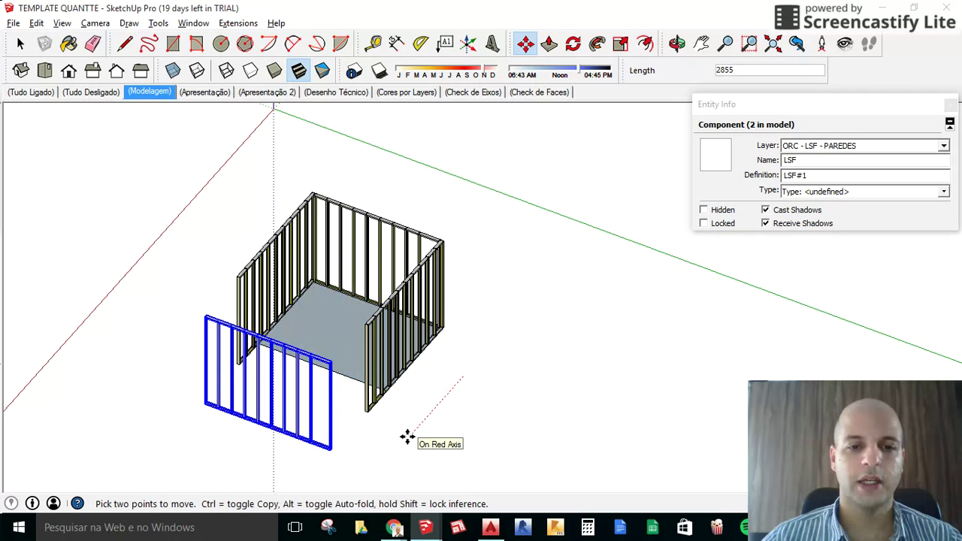
pyautogui.press('ctrl')
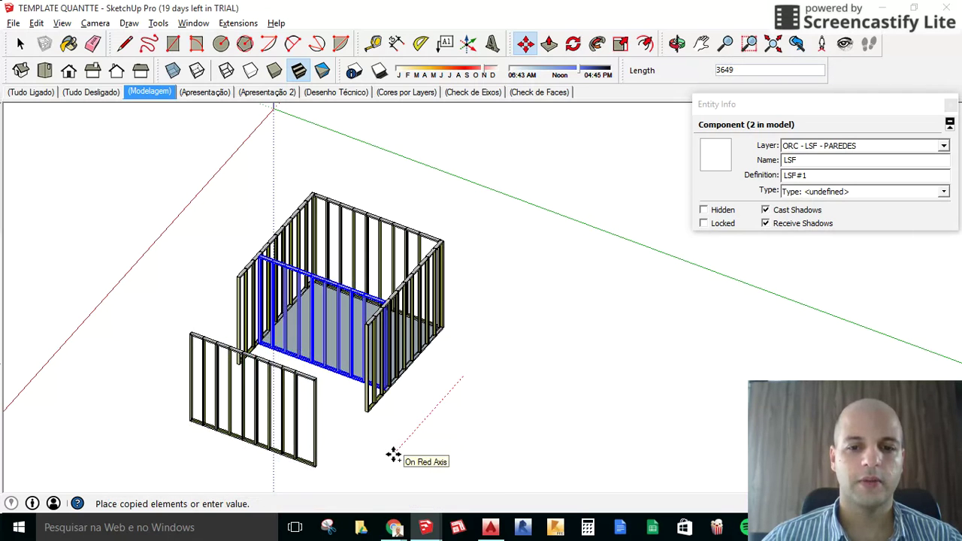
pyautogui.click(393, 453)
pyautogui.write('4000')
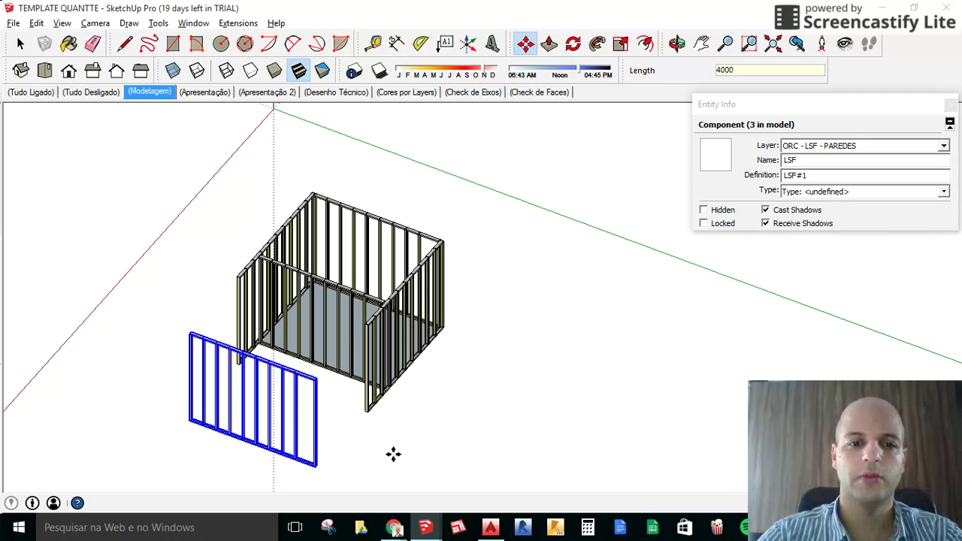
pyautogui.press('Return')
pyautogui.press('space')
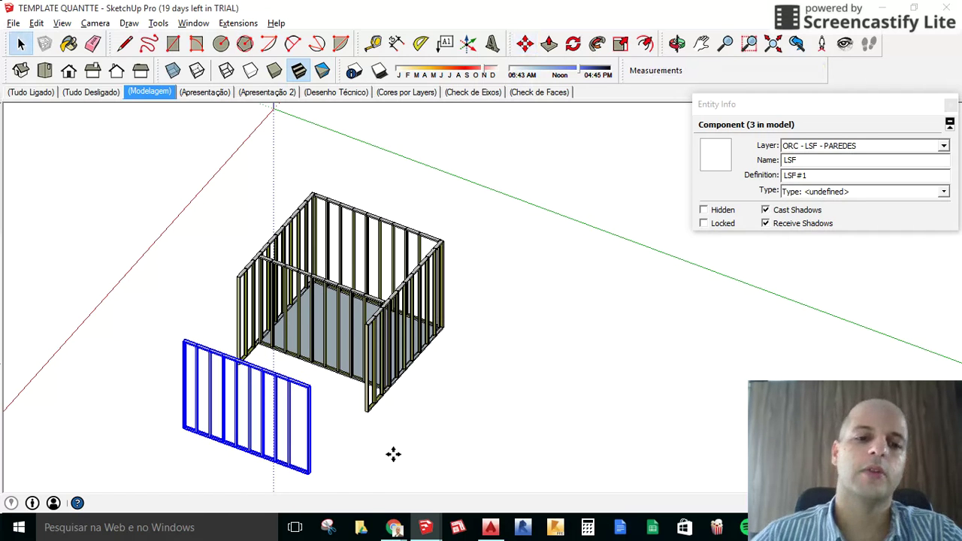
pyautogui.scroll(-1, 392, 453)
pyautogui.scroll(2, 350, 432)
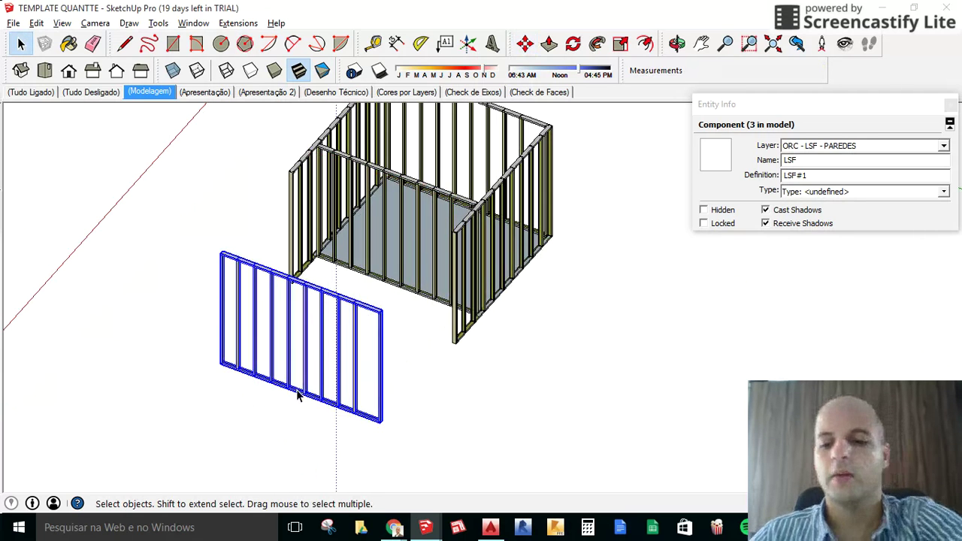
pyautogui.press('Delete')
pyautogui.moveTo(363, 390)
pyautogui.mouseDown(button='middle')
pyautogui.moveTo(455, 331)
pyautogui.moveTo(559, 380)
pyautogui.mouseUp(button='middle')
pyautogui.scroll(2, 501, 354)
pyautogui.scroll(-2, 500, 354)
pyautogui.scroll(1, 556, 376)
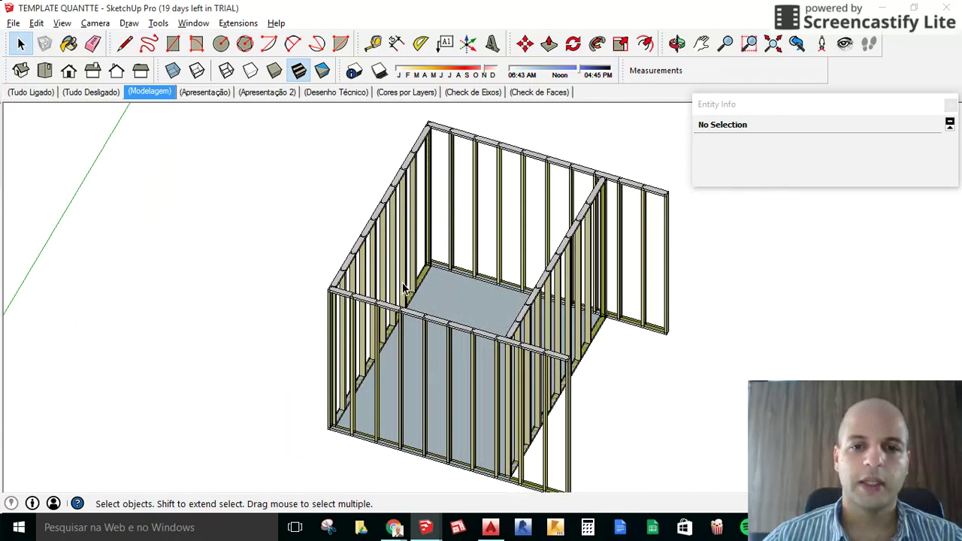
pyautogui.moveTo(642, 345)
pyautogui.mouseDown(button='middle')
pyautogui.moveTo(595, 279)
pyautogui.moveTo(492, 376)
pyautogui.mouseUp(button='middle')
pyautogui.scroll(1, 386, 474)
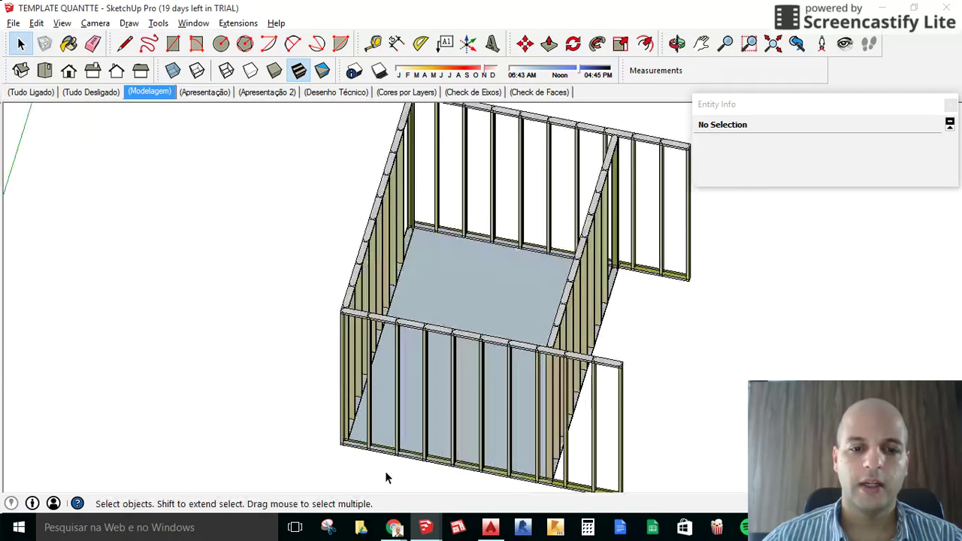
pyautogui.scroll(4, 359, 449)
# Measure the stud spacing along the sill with the Tape Measure.
pyautogui.press('t')
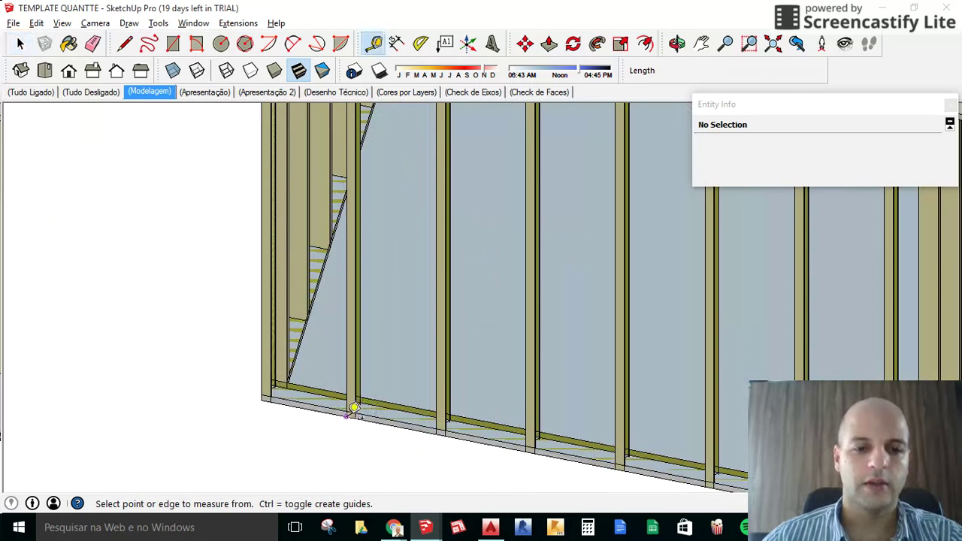
pyautogui.click(354, 418)
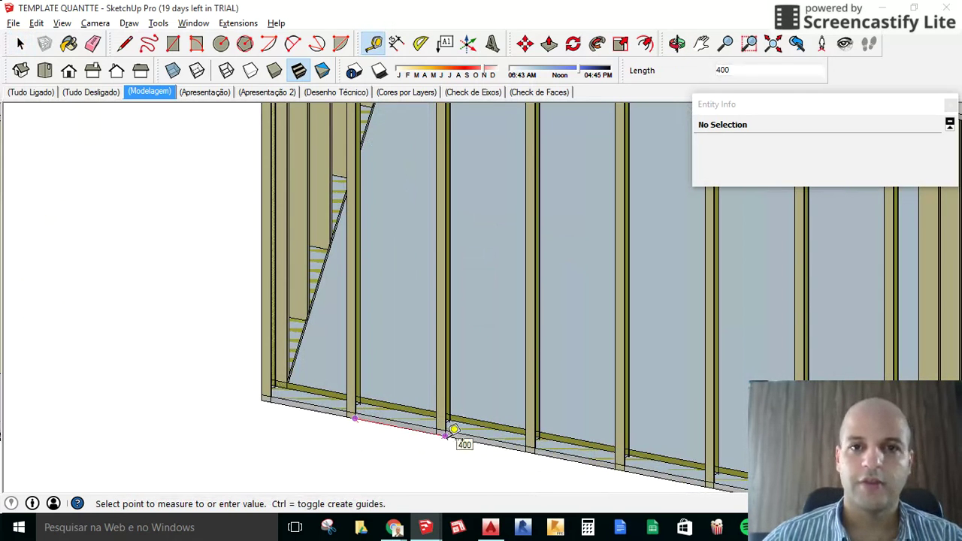
pyautogui.scroll(-2, 455, 432)
pyautogui.scroll(2, 486, 446)
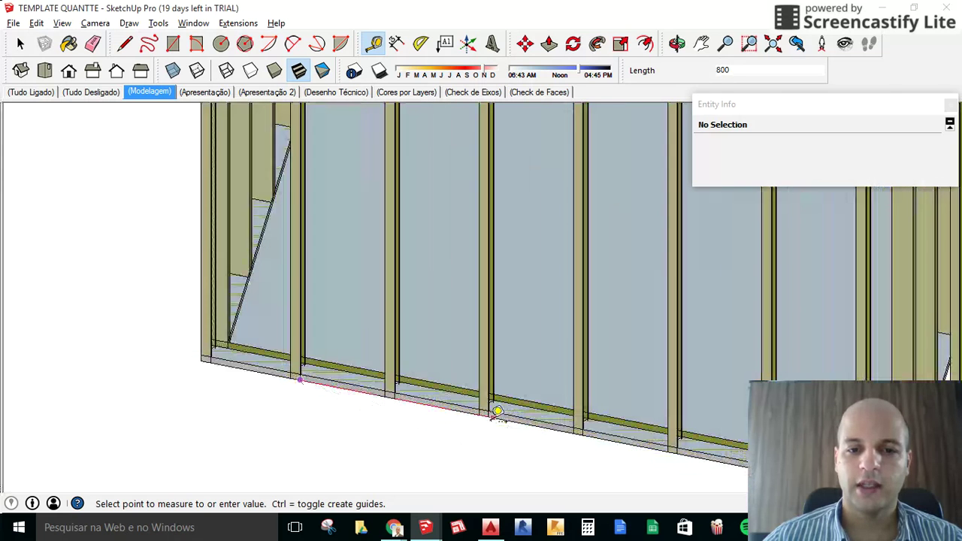
pyautogui.scroll(-2, 526, 423)
pyautogui.scroll(-2, 470, 415)
pyautogui.click(469, 415)
pyautogui.scroll(-2, 451, 419)
pyautogui.moveTo(434, 423)
pyautogui.mouseDown(button='middle')
pyautogui.moveTo(393, 417)
pyautogui.moveTo(450, 338)
pyautogui.mouseUp(button='middle')
pyautogui.scroll(2, 477, 251)
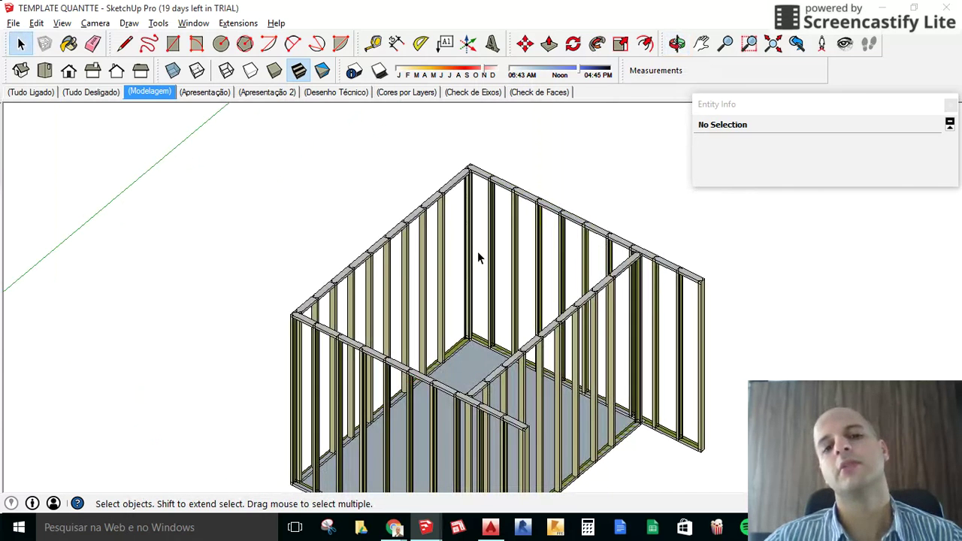
pyautogui.scroll(-2, 477, 251)
# Scale the front and back wall panels together to 0,75 along the red axis.
pyautogui.click(460, 344)
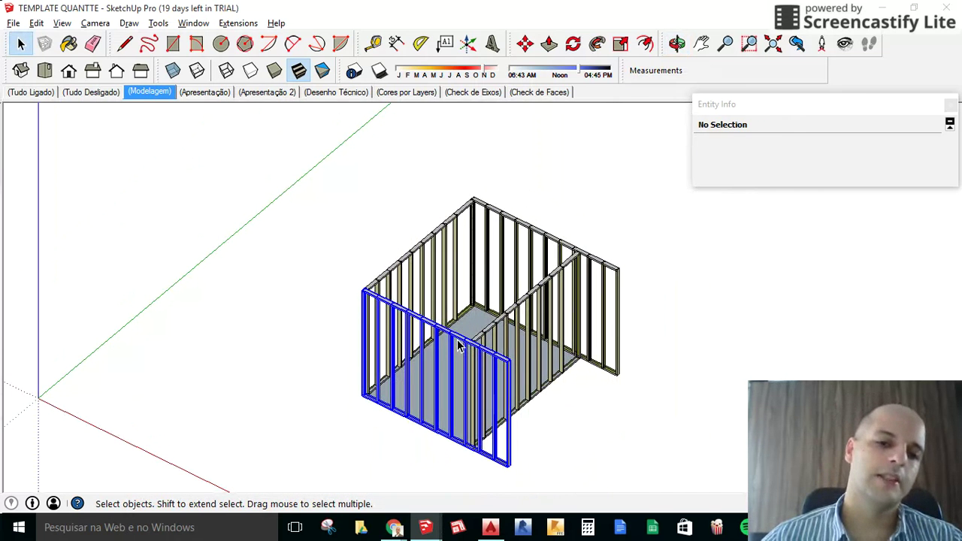
pyautogui.keyDown('shift'); pyautogui.click(522, 227); pyautogui.keyUp('shift')
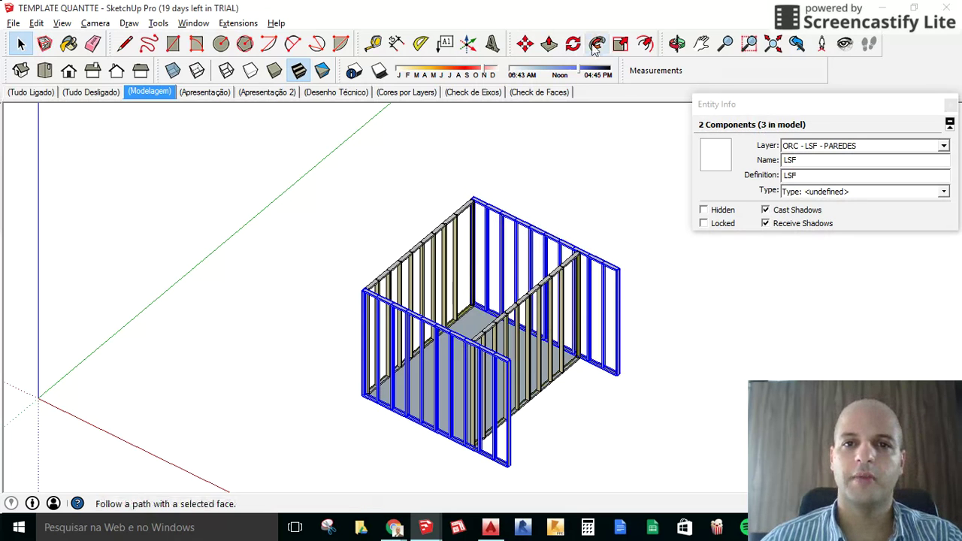
pyautogui.click(620, 43)
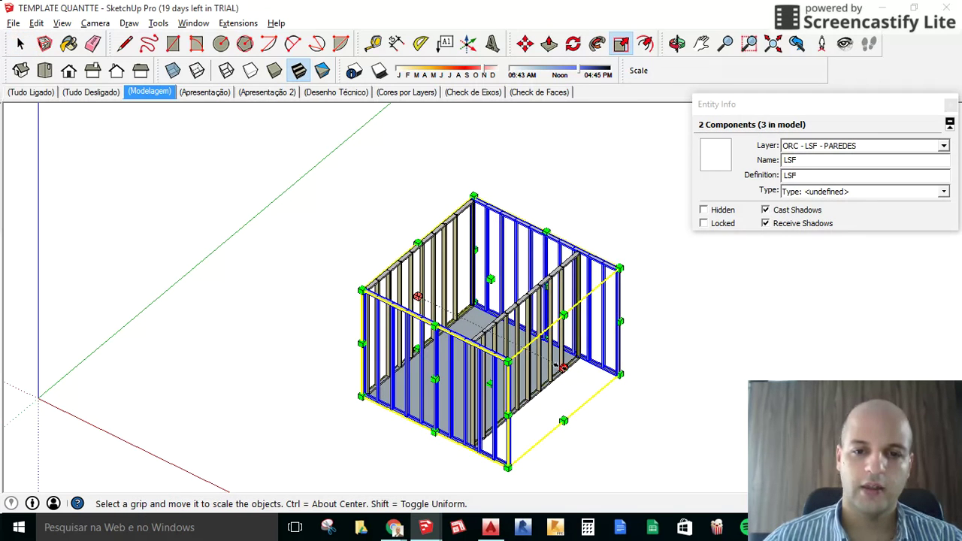
pyautogui.click(563, 367)
pyautogui.scroll(5, 451, 321)
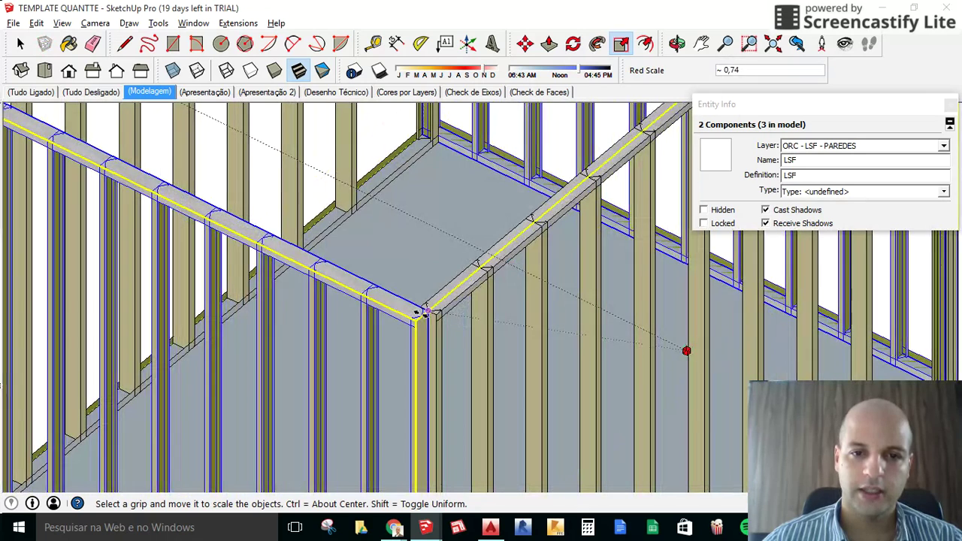
pyautogui.click(540, 277)
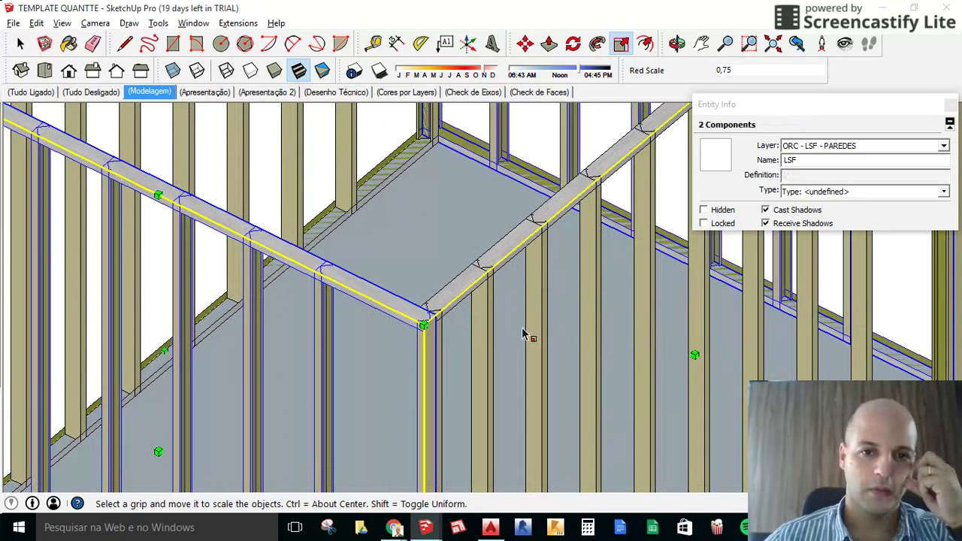
pyautogui.scroll(-5, 526, 331)
pyautogui.scroll(-5, 607, 268)
pyautogui.press('space')
pyautogui.moveTo(705, 403); pyautogui.dragTo(571, 443, button='middle')
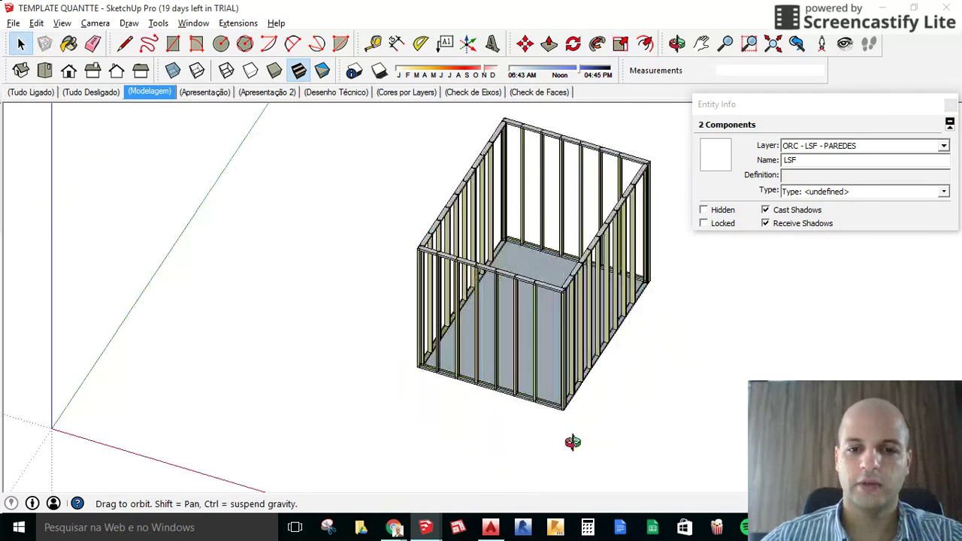
pyautogui.click(571, 442)
pyautogui.scroll(4, 545, 398)
pyautogui.rightClick(528, 373)
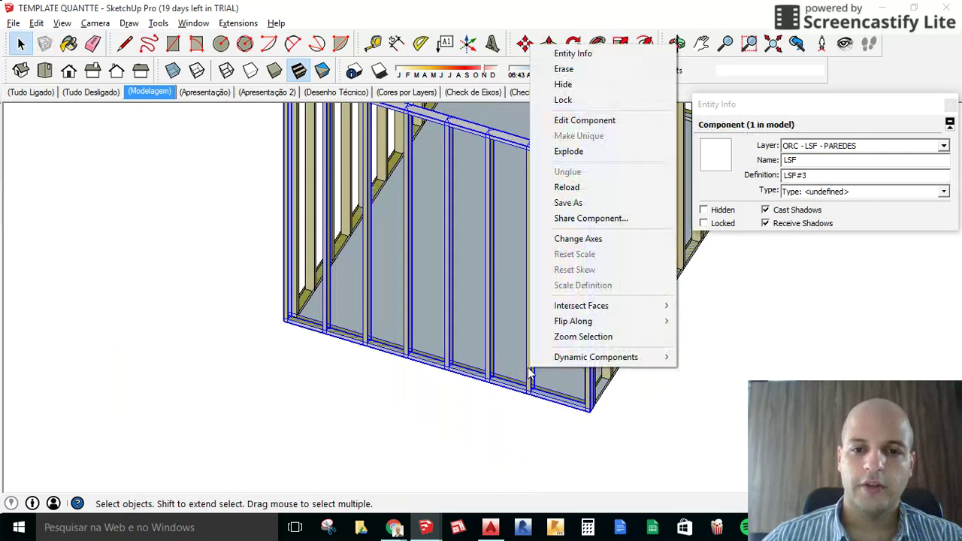
pyautogui.moveTo(595, 357)
pyautogui.click(713, 359)
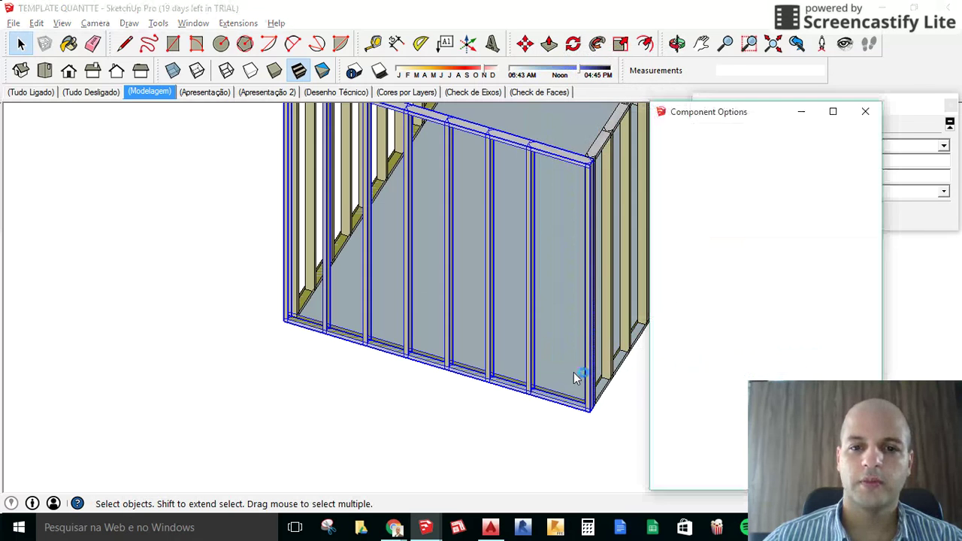
pyautogui.moveTo(742, 111)
pyautogui.mouseDown()
pyautogui.moveTo(90, 150)
pyautogui.moveTo(106, 115)
pyautogui.mouseUp()
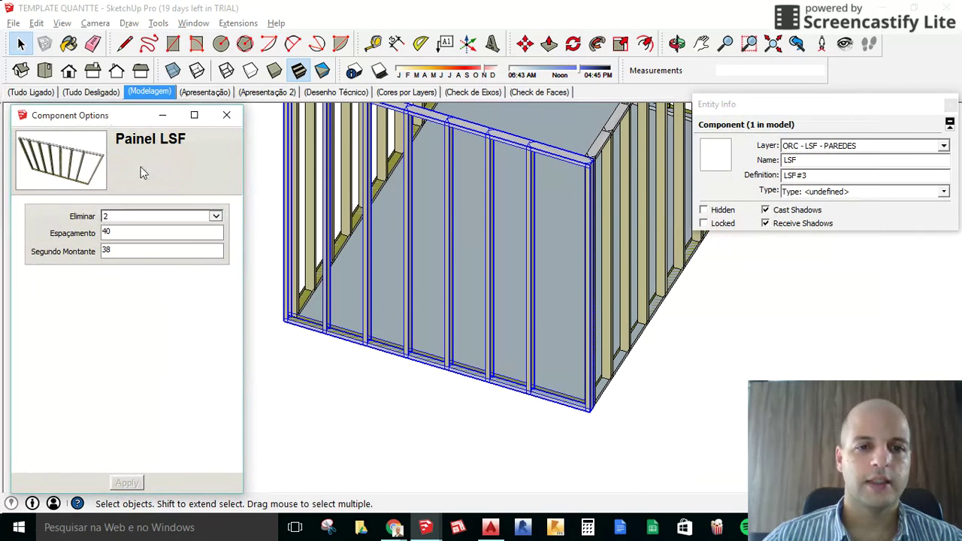
pyautogui.moveTo(234, 492); pyautogui.dragTo(253, 447)
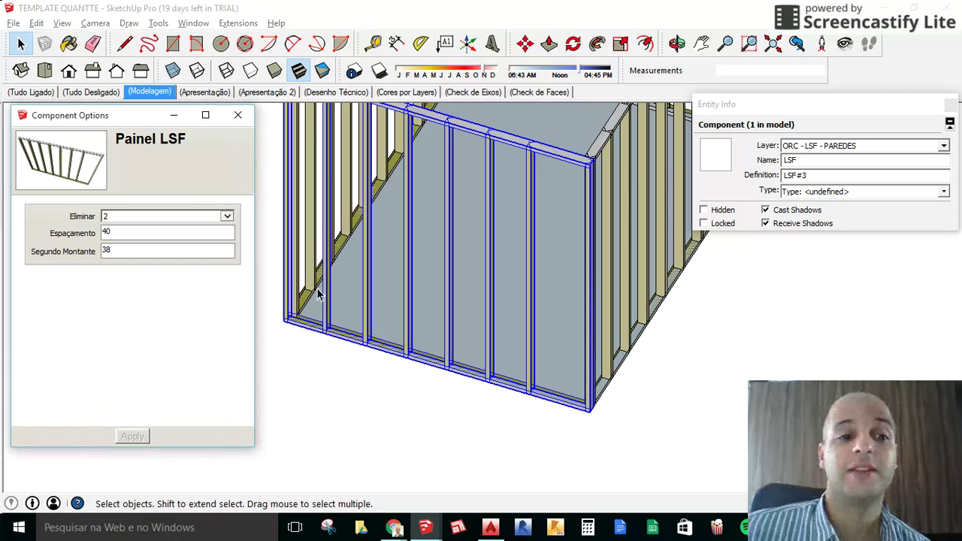
pyautogui.moveTo(524, 393); pyautogui.dragTo(533, 316, button='middle')
pyautogui.scroll(3, 534, 299)
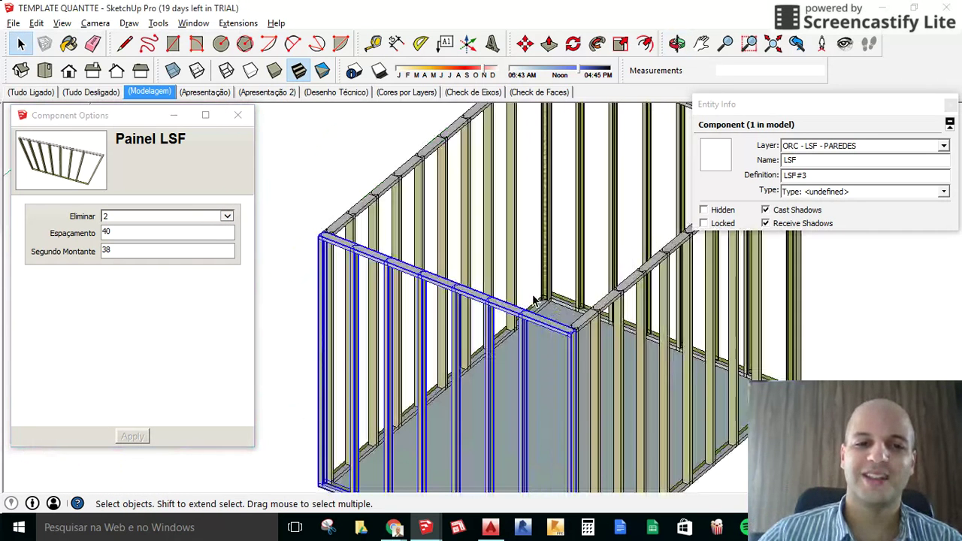
pyautogui.scroll(-3, 472, 169)
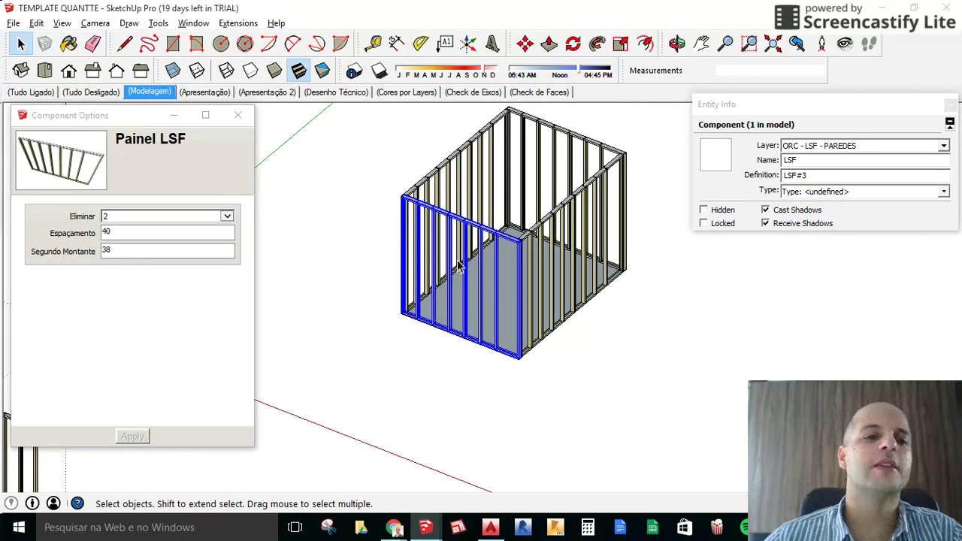
pyautogui.scroll(2, 492, 233)
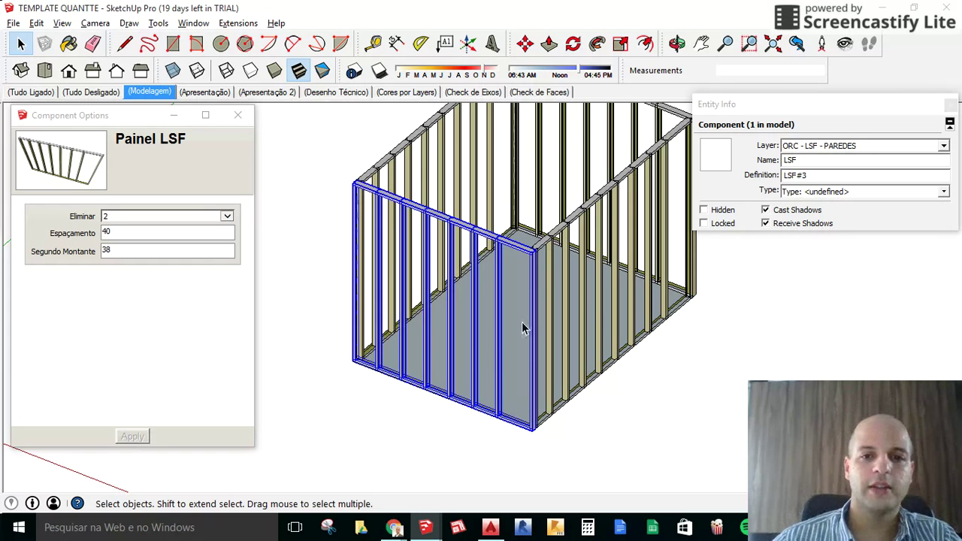
pyautogui.moveTo(506, 392)
pyautogui.mouseDown(button='middle')
pyautogui.moveTo(554, 410)
pyautogui.moveTo(403, 364)
pyautogui.mouseUp(button='middle')
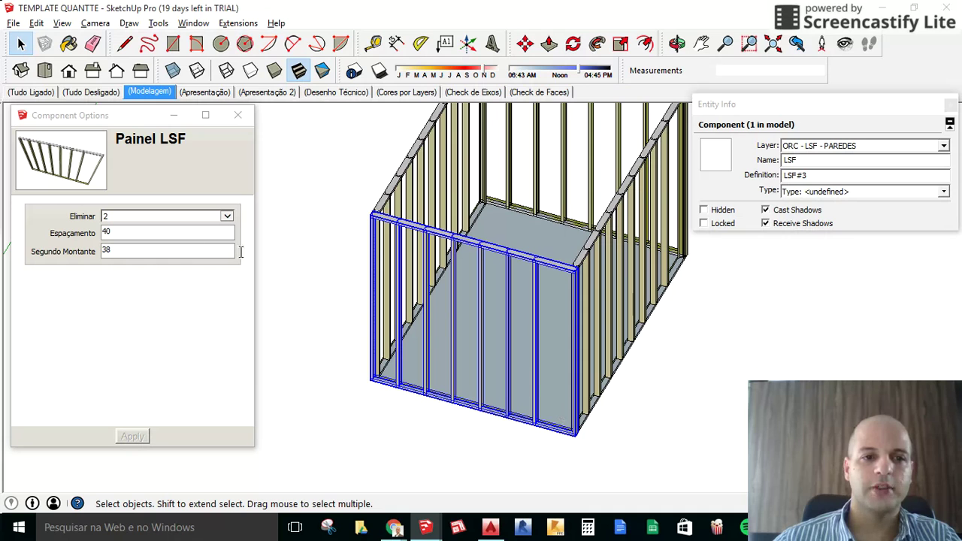
# Copy the front wall panel to a spot right of the room.
pyautogui.click(225, 217)
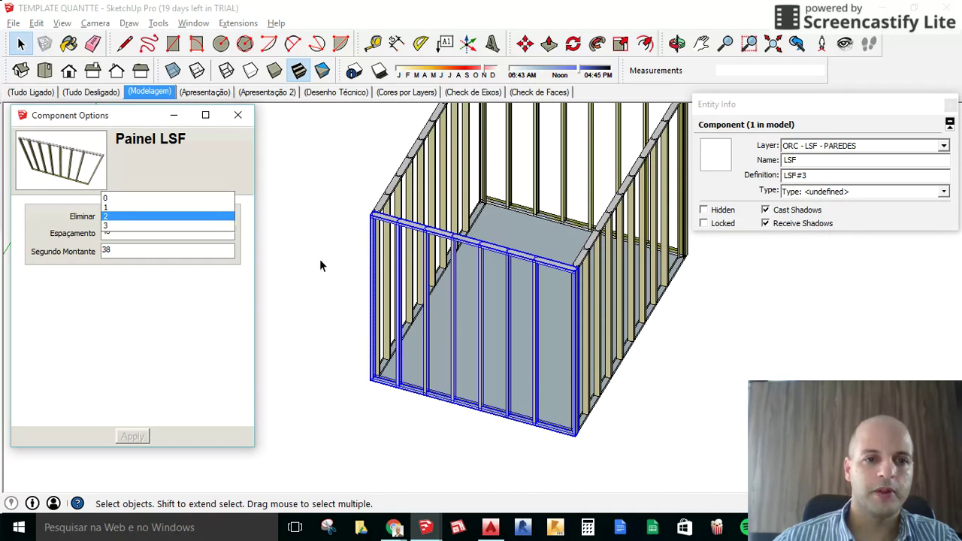
pyautogui.click(319, 263)
pyautogui.click(451, 315)
pyautogui.scroll(-3, 392, 336)
pyautogui.press('m')
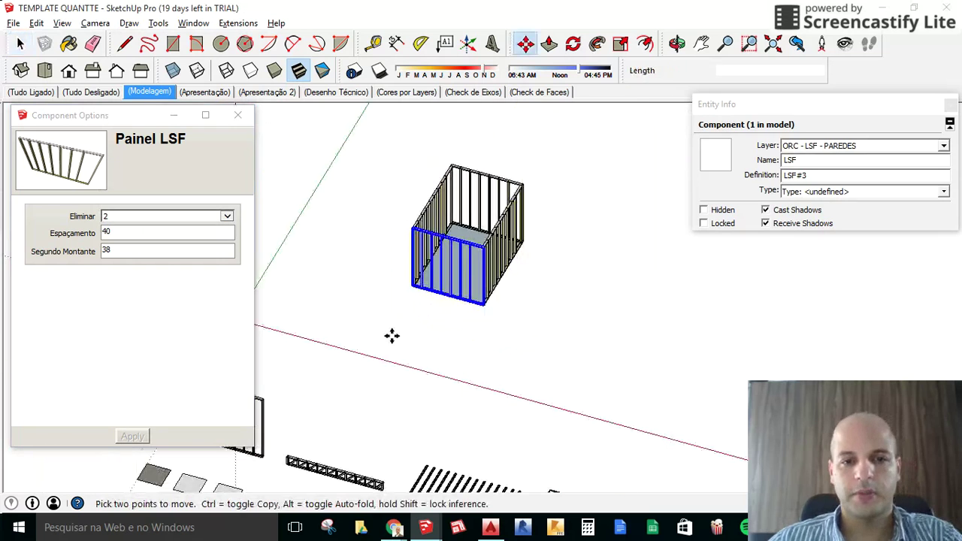
pyautogui.keyDown('ctrl'); pyautogui.click(391, 336); pyautogui.keyUp('ctrl')
pyautogui.click(571, 384)
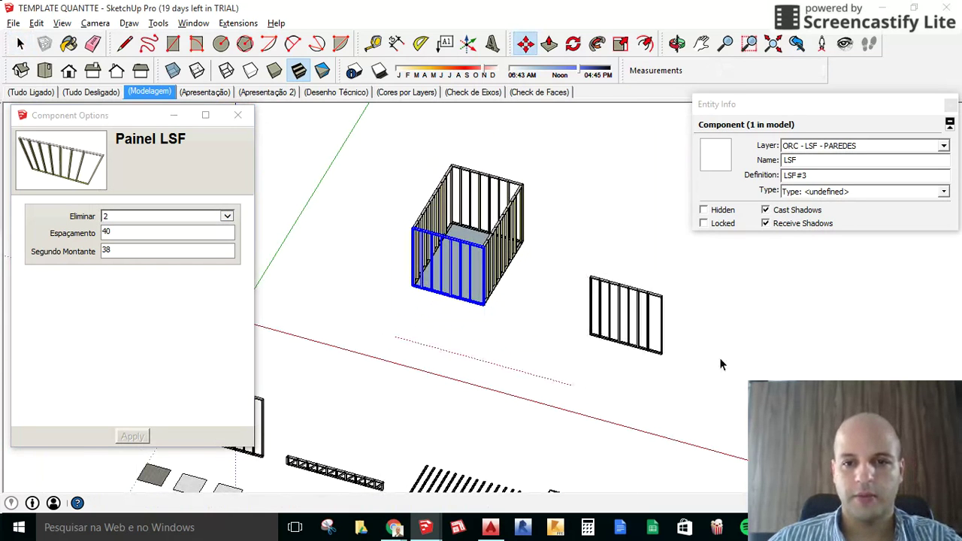
pyautogui.press('space')
pyautogui.scroll(4, 724, 354)
# Set the copied panel's Eliminar option to 0 and apply it.
pyautogui.click(226, 217)
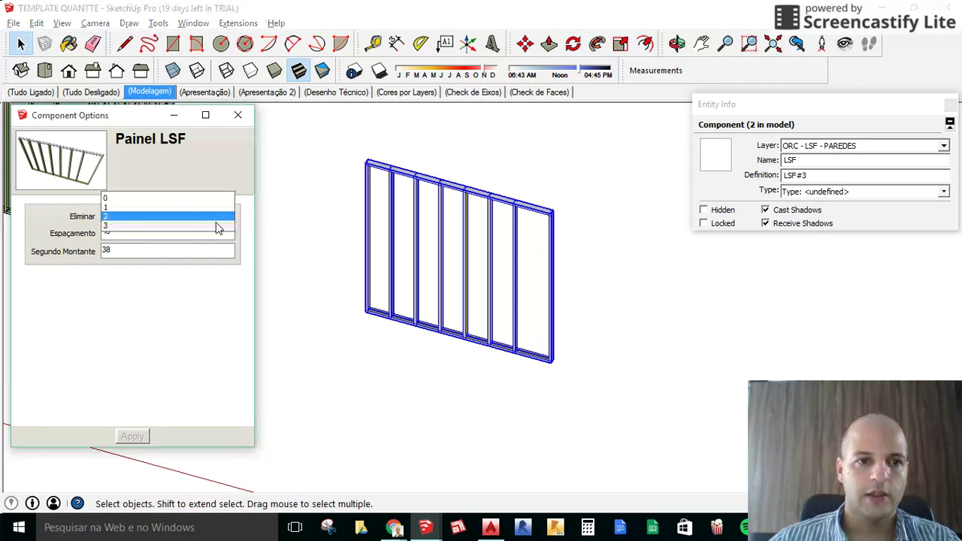
pyautogui.click(174, 197)
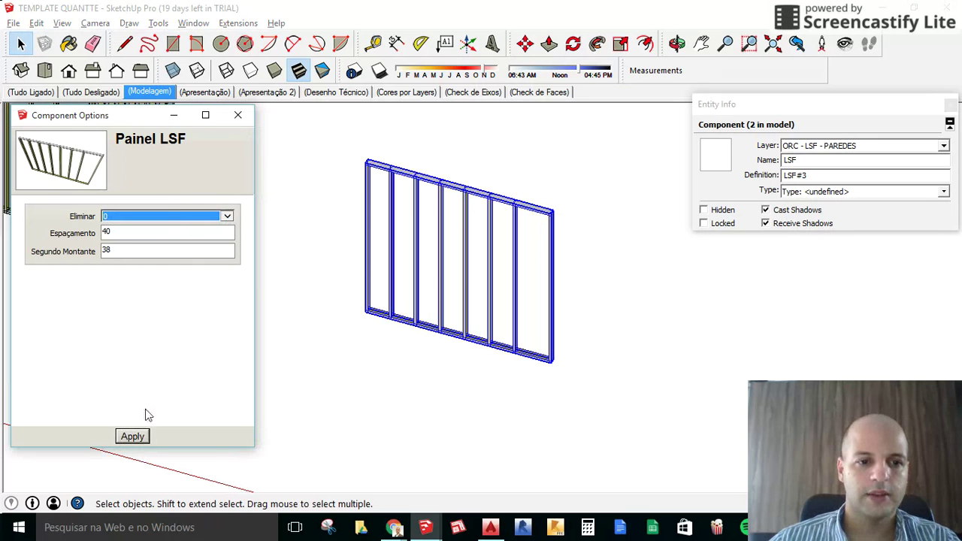
pyautogui.click(129, 438)
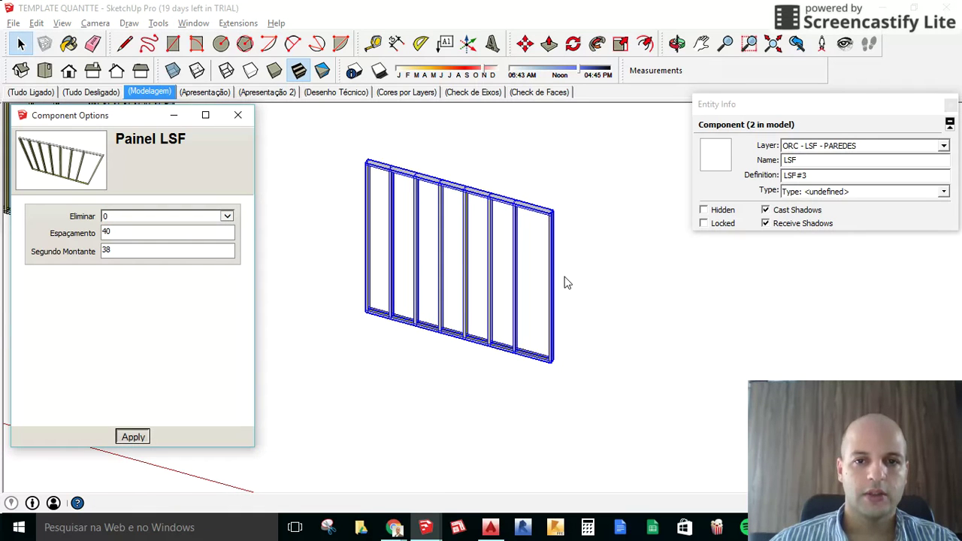
pyautogui.scroll(2, 685, 248)
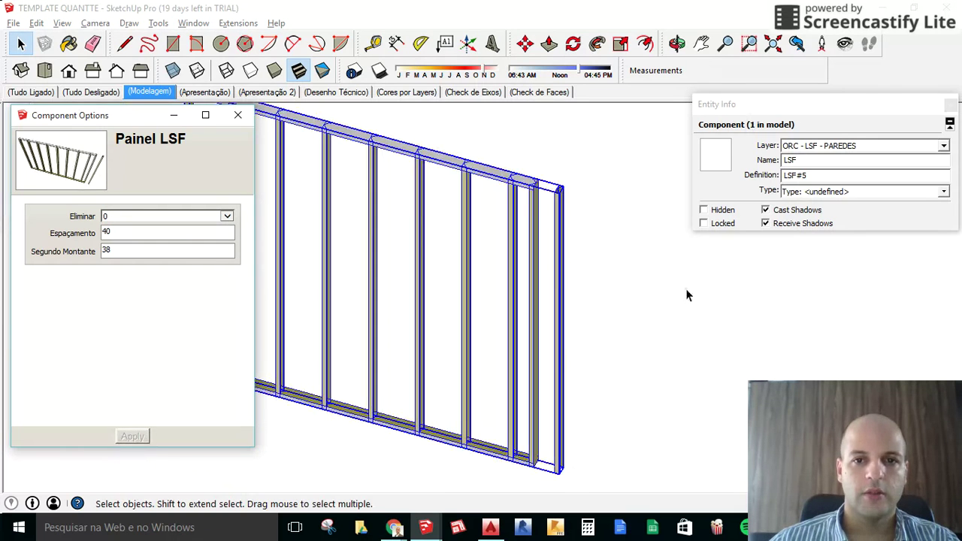
pyautogui.scroll(2, 450, 211)
pyautogui.scroll(-2, 335, 176)
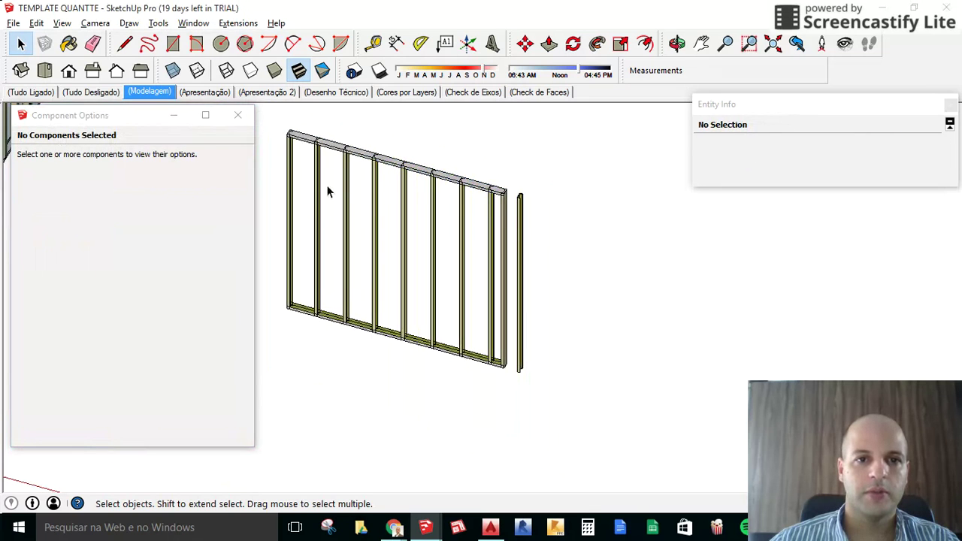
# Select the separate wall panel and apply Eliminar 1 in Component Options.
pyautogui.scroll(2, 526, 240)
pyautogui.scroll(2, 474, 211)
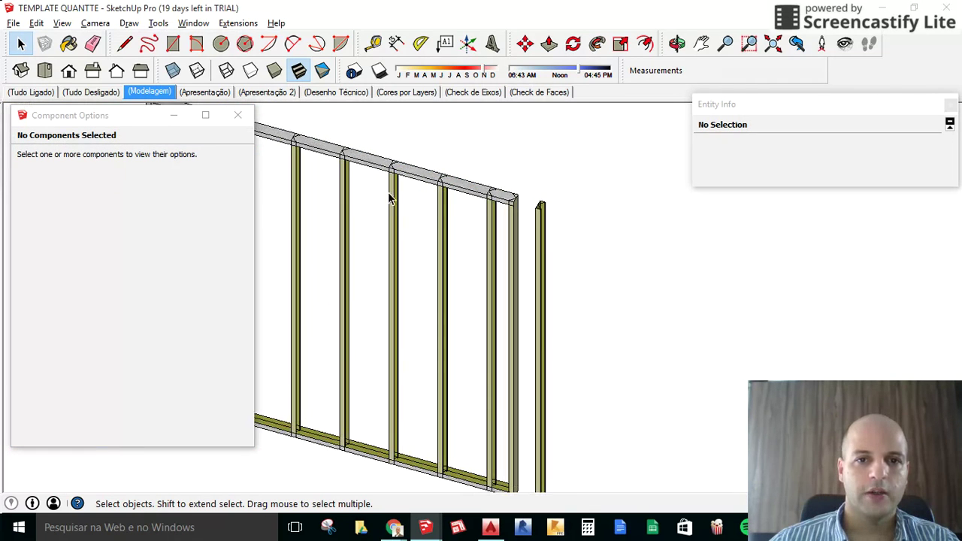
pyautogui.click(443, 186)
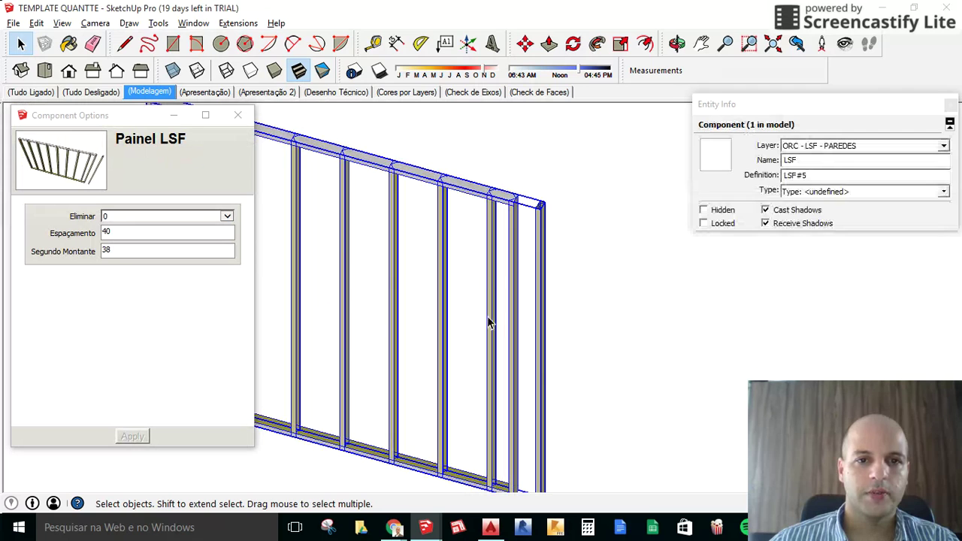
pyautogui.click(117, 232)
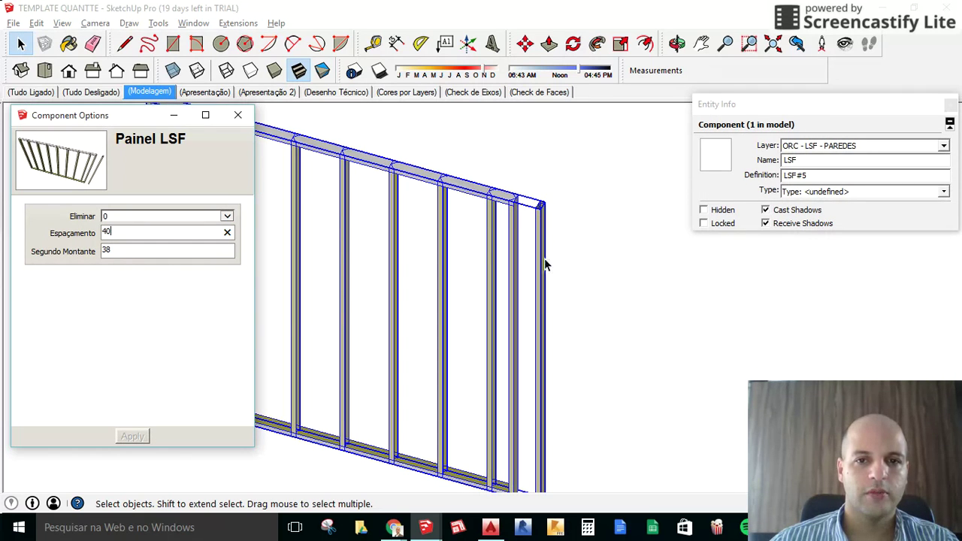
pyautogui.click(228, 217)
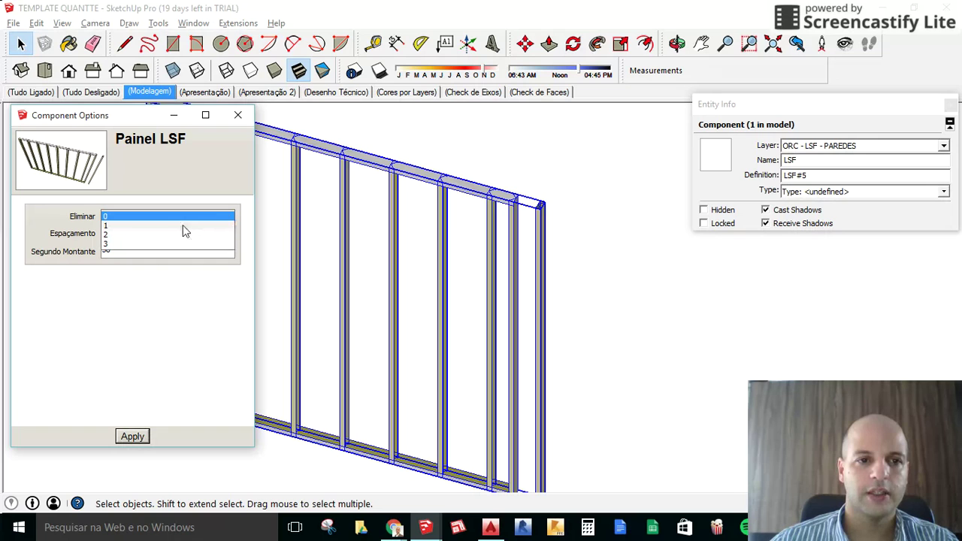
pyautogui.click(184, 226)
pyautogui.click(135, 437)
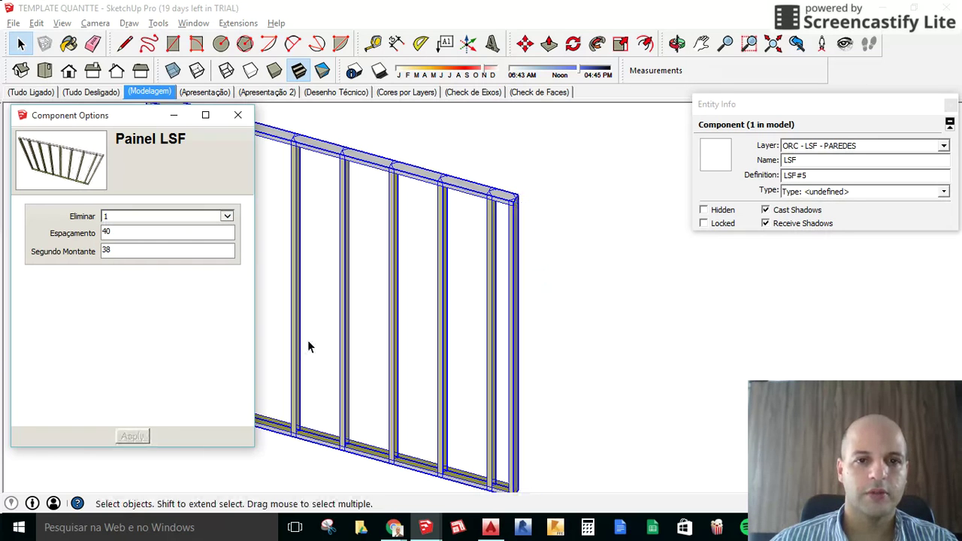
pyautogui.scroll(-3, 552, 234)
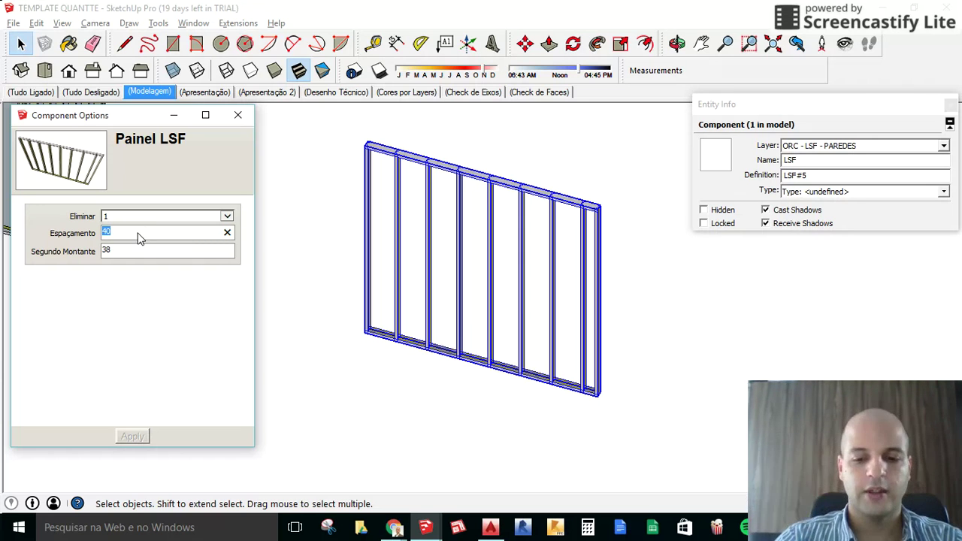
# Set the panel's Espaçamento stud spacing to 60, then deselect and reselect it.
pyautogui.write('60')
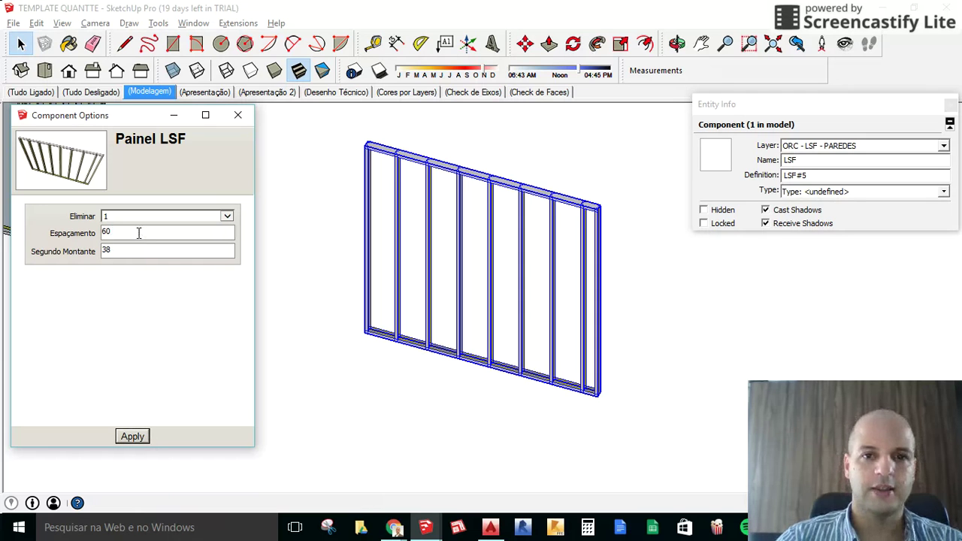
pyautogui.press('Return')
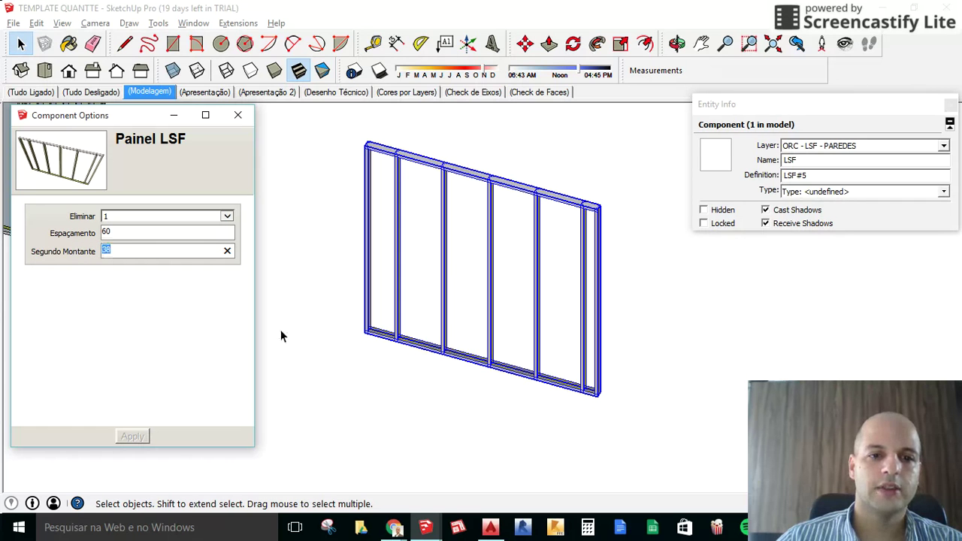
pyautogui.scroll(3, 350, 342)
pyautogui.scroll(2, 370, 334)
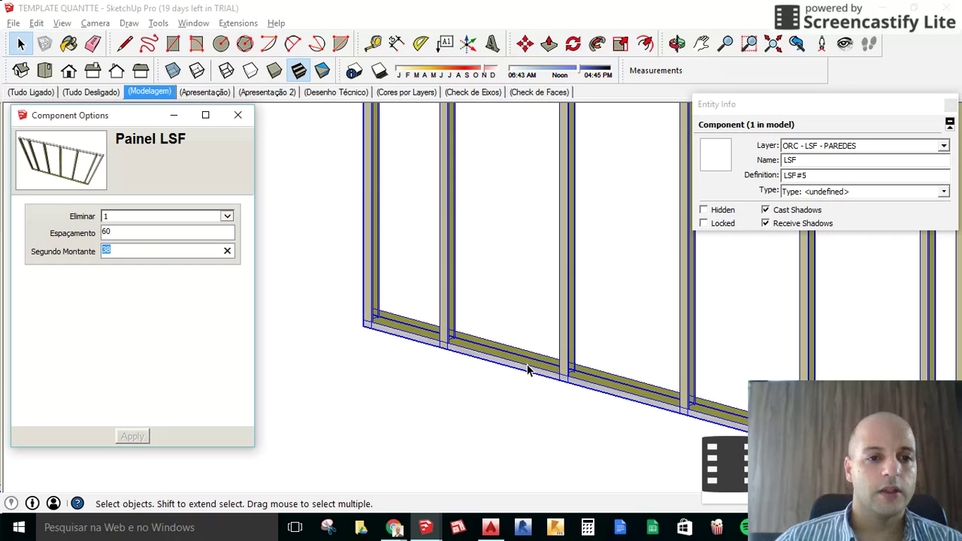
pyautogui.scroll(-5, 409, 346)
pyautogui.scroll(-2, 398, 368)
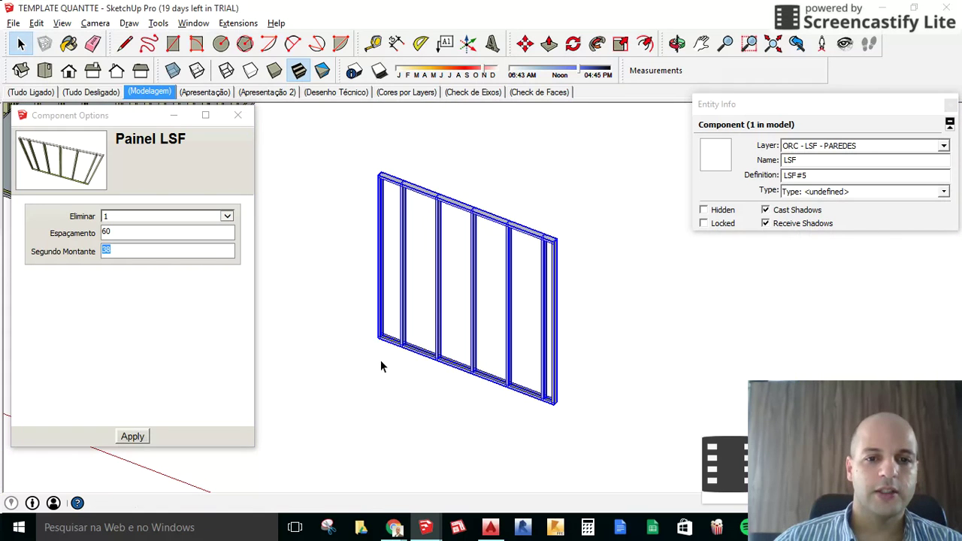
pyautogui.click(599, 398)
pyautogui.scroll(-3, 526, 364)
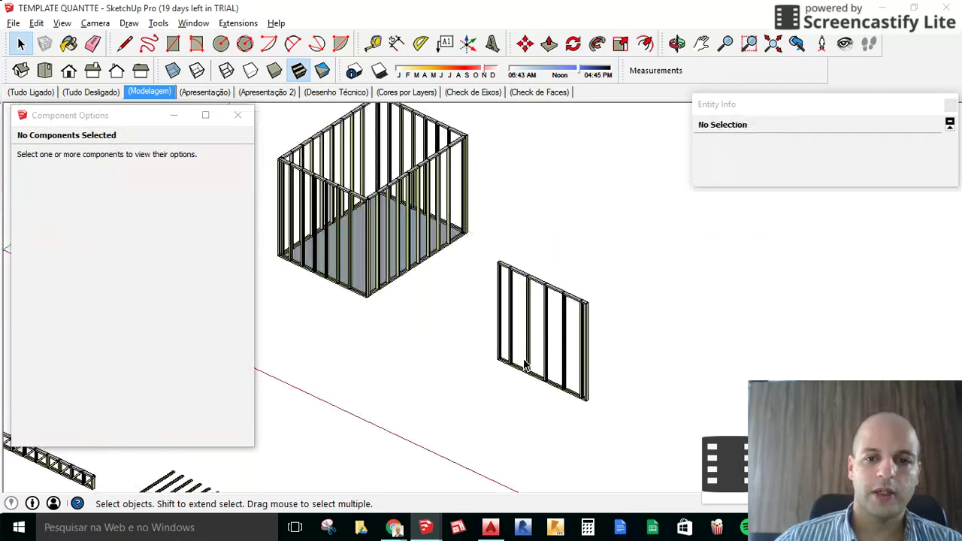
pyautogui.click(509, 369)
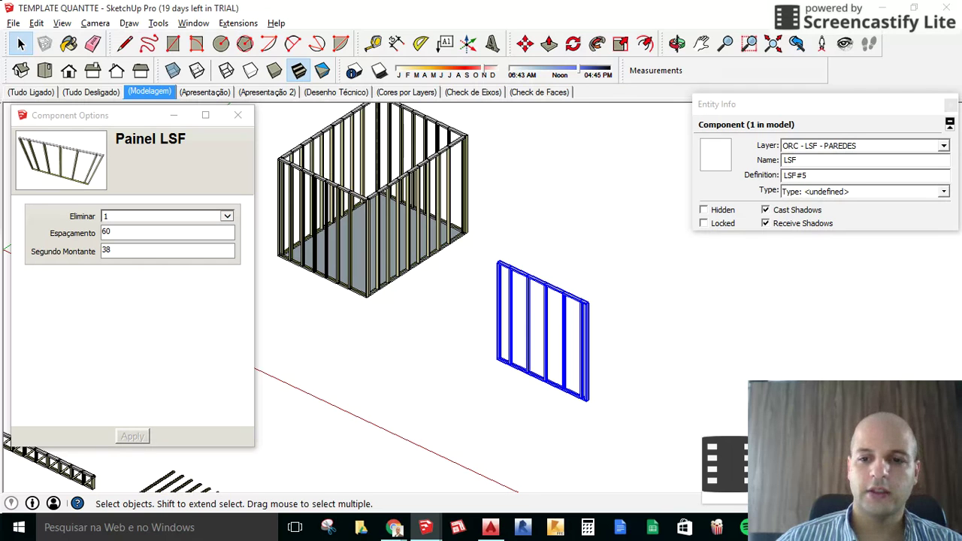
# Bring the Chrome window with the Screencastify pricing page to the front.
pyautogui.click(394, 527)
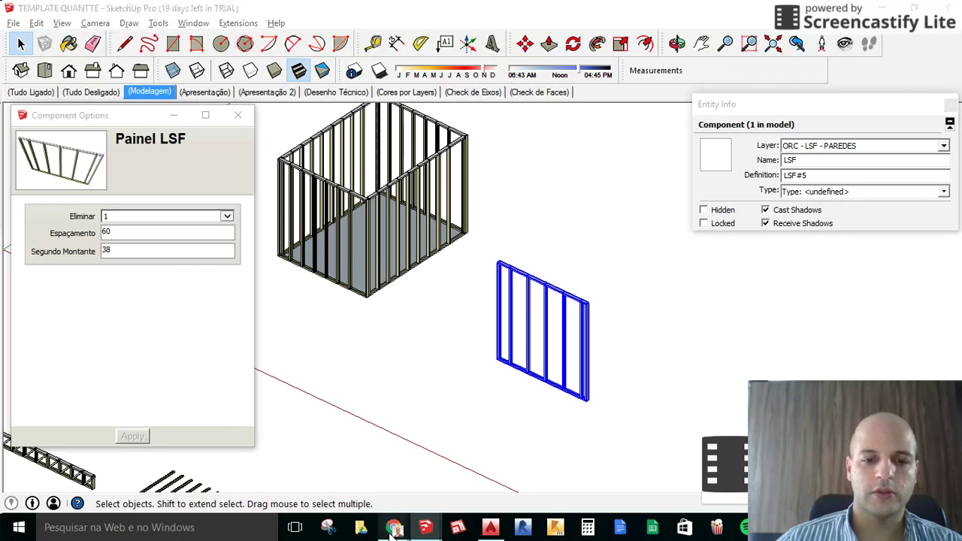
pyautogui.click(350, 475)
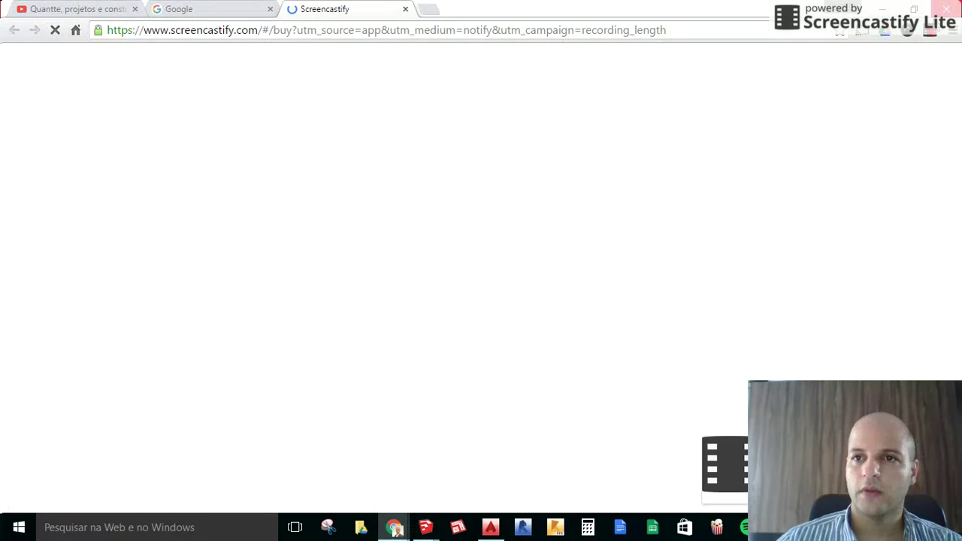